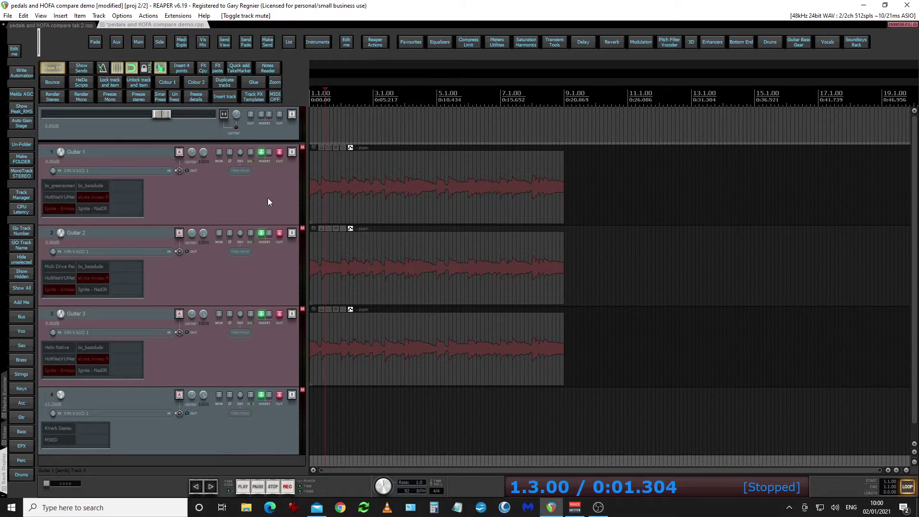
# Step: Unmute the Guitar 1 track and show the bx_bassdude amp from its FX chain
pyautogui.click(280, 152)
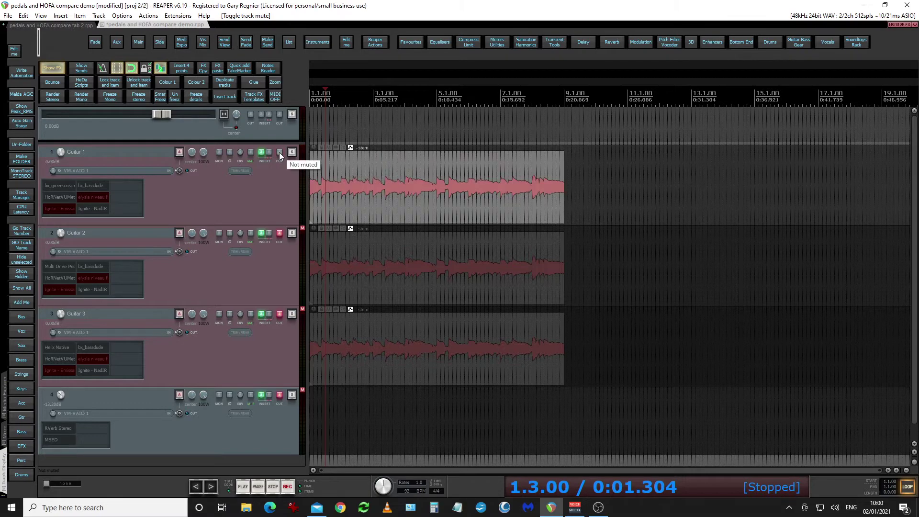
pyautogui.click(262, 154)
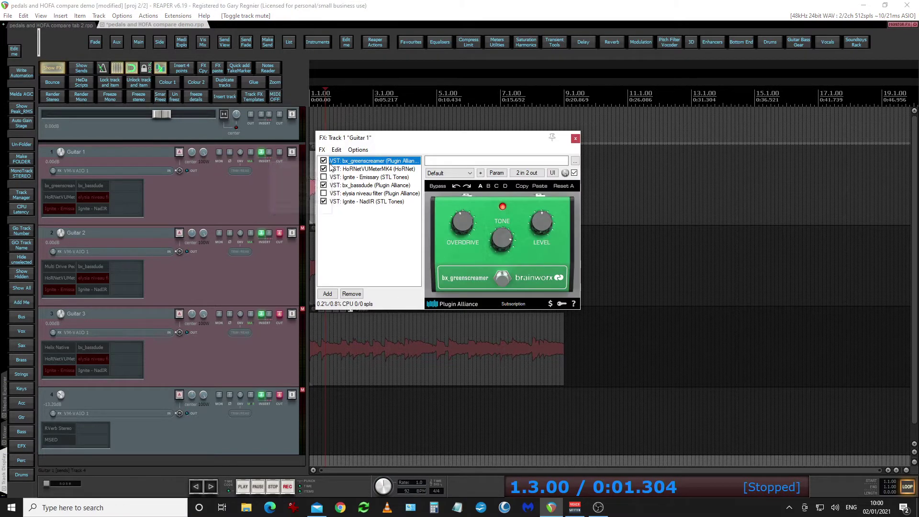
pyautogui.click(356, 186)
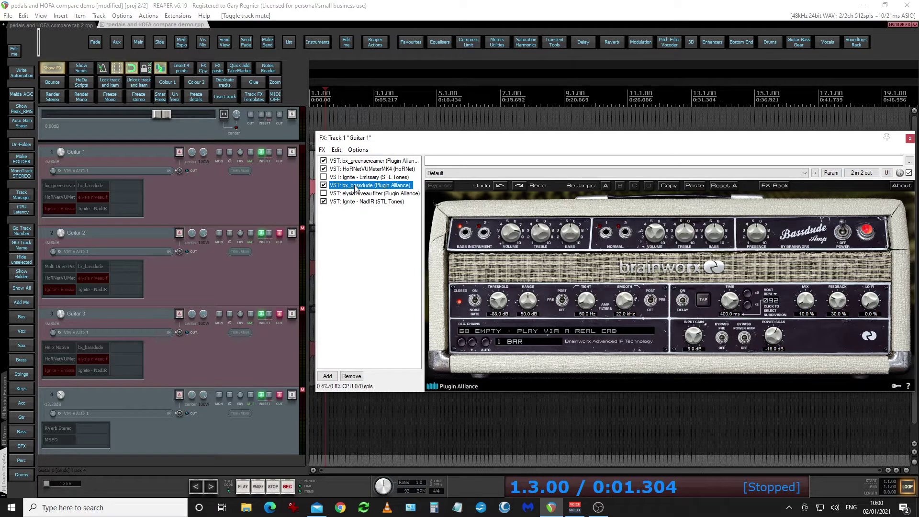
# Step: Bypass bx_greenscreamer and HoRNetVUMeterMK4 on Guitar 1 and audition the track through the amp without the pedal
pyautogui.click(323, 161)
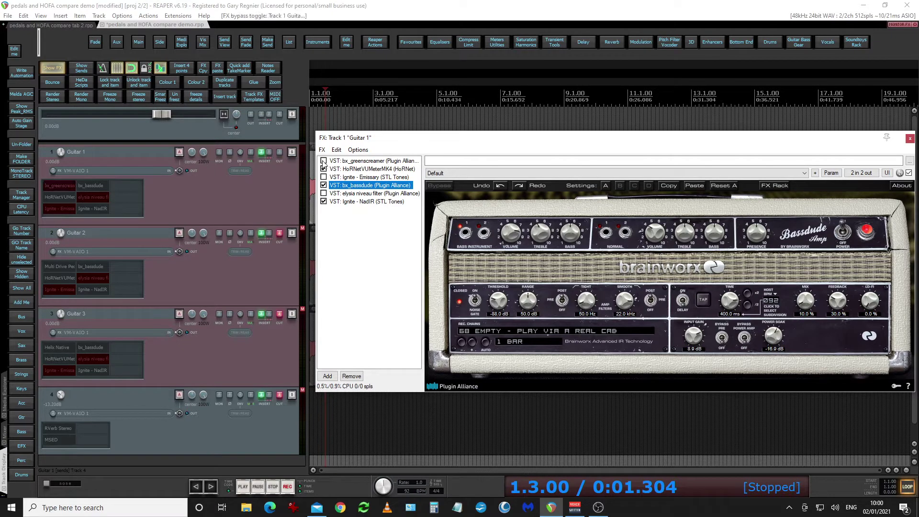
pyautogui.click(323, 169)
pyautogui.click(244, 486)
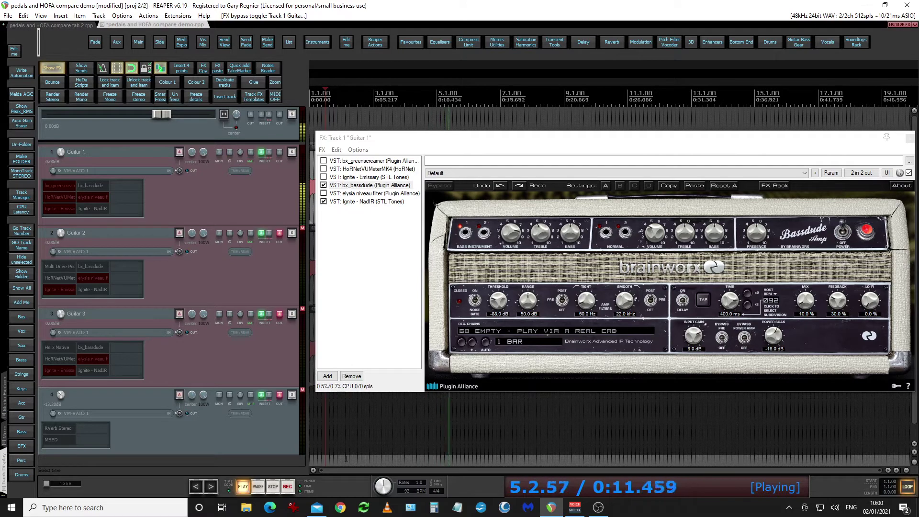
pyautogui.click(274, 488)
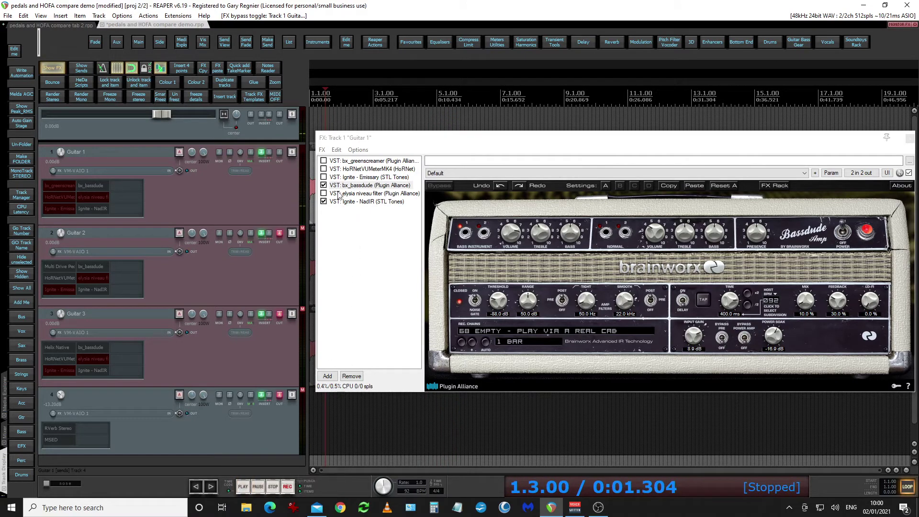
# Step: Re-enable bx_greenscreamer on Guitar 1, review the pedal and the HoRNet VU meter settings, and close the FX chain
pyautogui.click(323, 162)
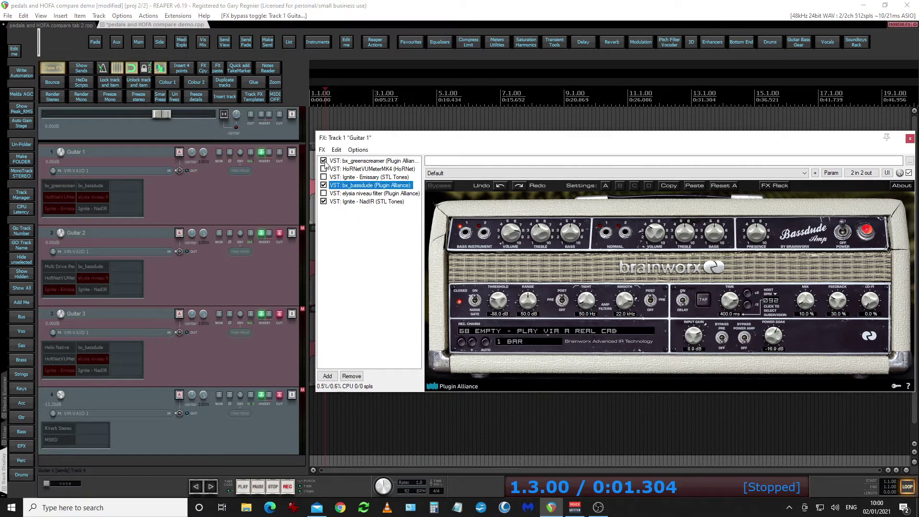
pyautogui.click(356, 162)
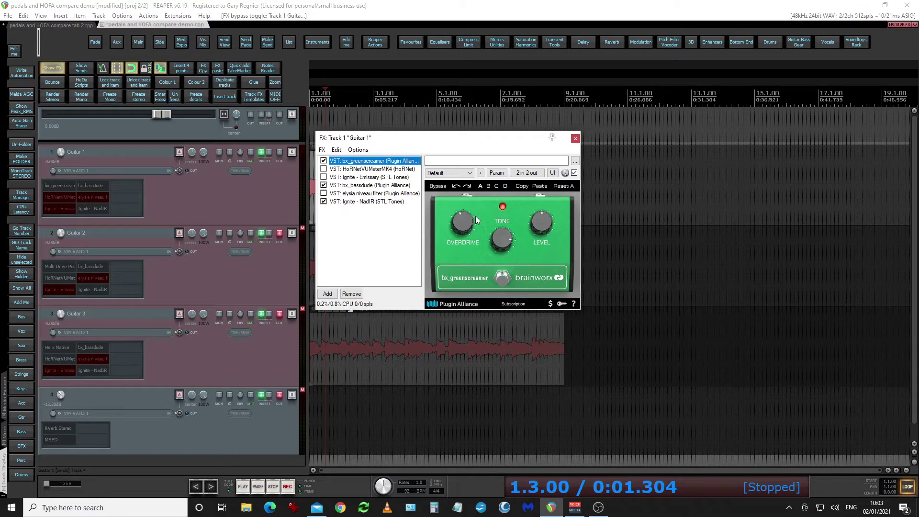
pyautogui.click(382, 170)
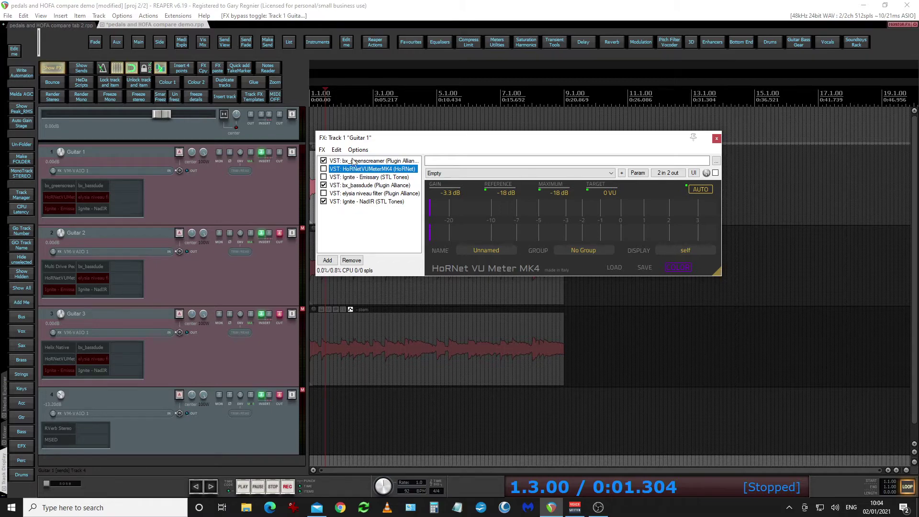
pyautogui.click(262, 153)
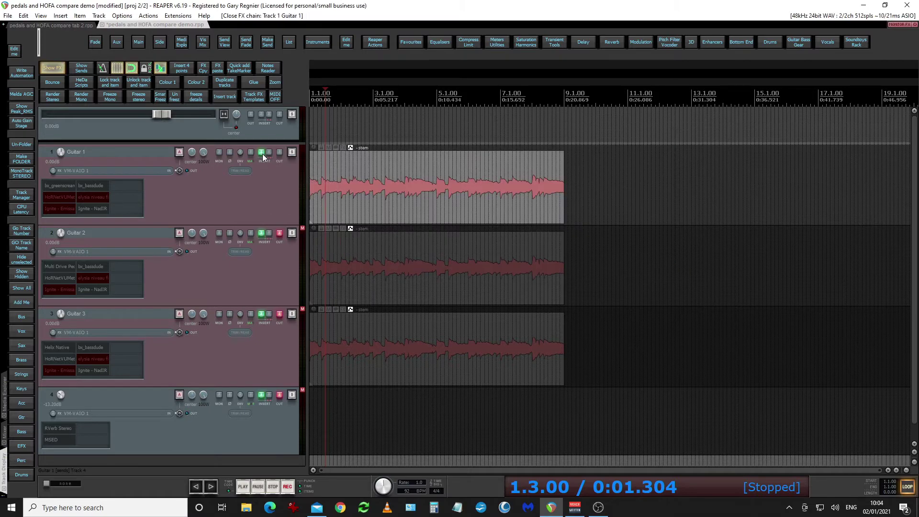
# Step: Examine the overdrive pedal plugins in the Guitar 2 and Guitar 3 FX chains and close both chains
pyautogui.click(262, 235)
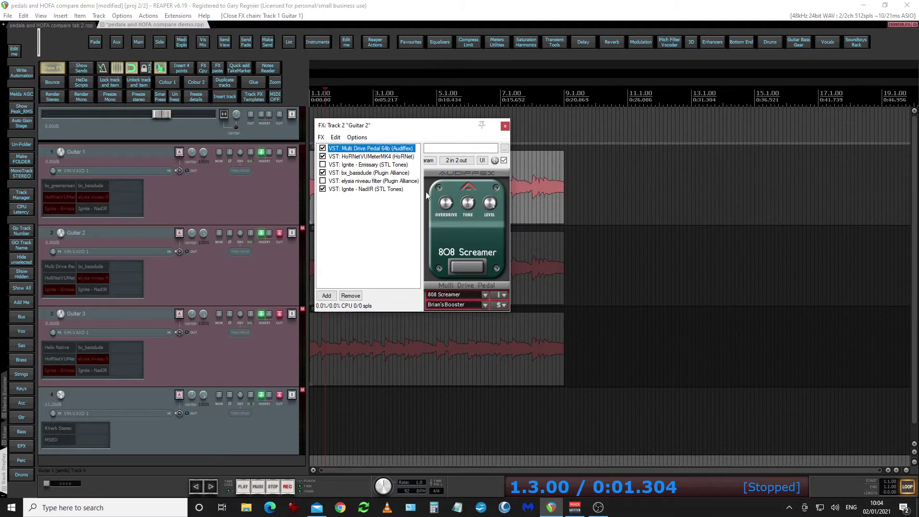
pyautogui.click(263, 235)
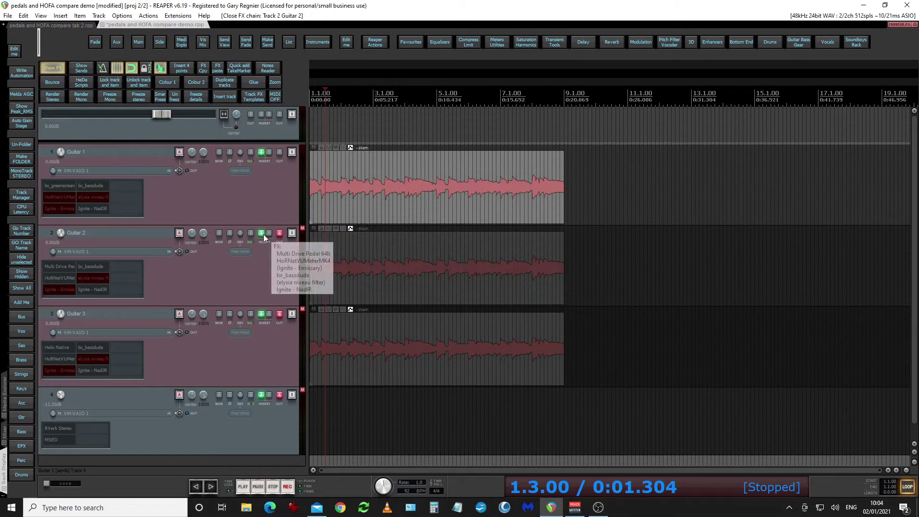
pyautogui.click(258, 317)
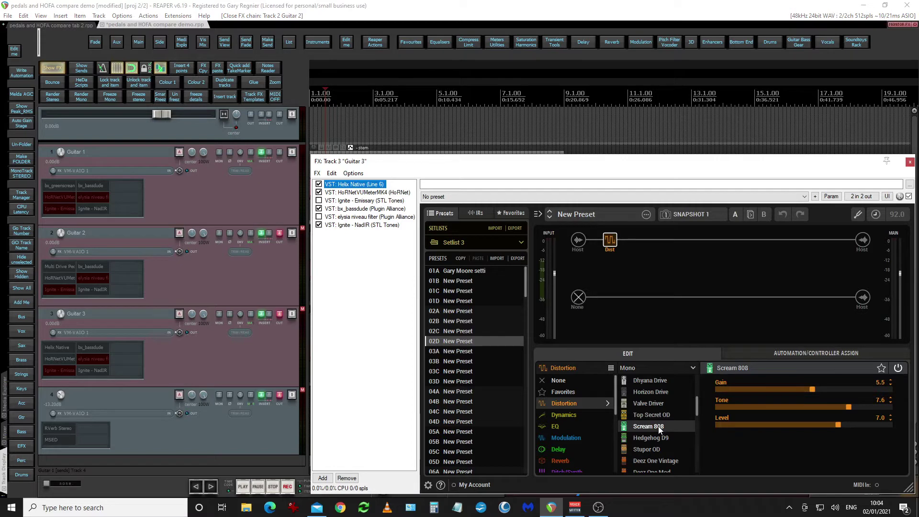
pyautogui.click(911, 163)
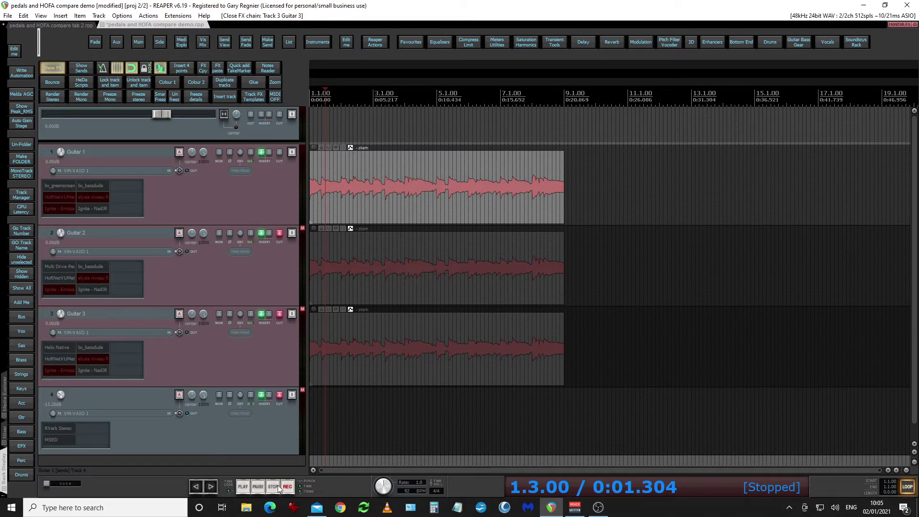
# Step: Play the project and compare the three guitar tracks by soloing Guitar 2 and Guitar 3 in turn, leaving no track soloed
pyautogui.click(243, 487)
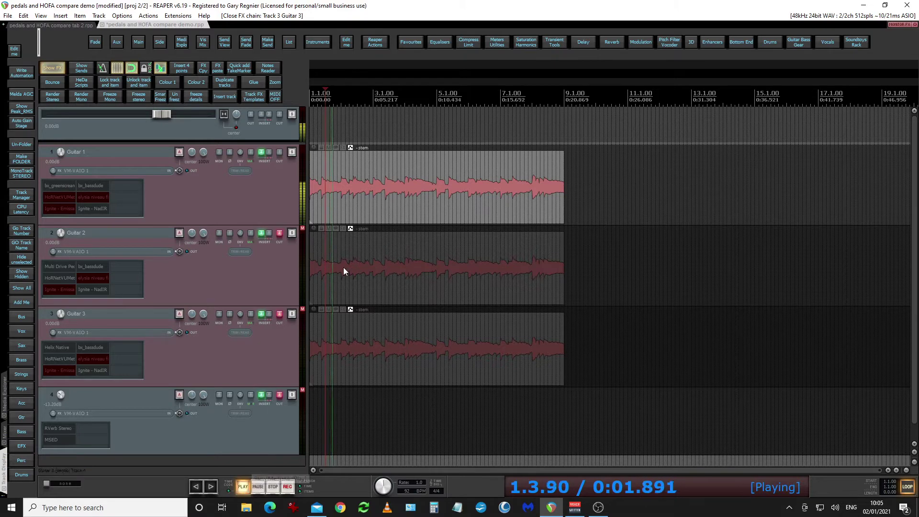
pyautogui.click(292, 233)
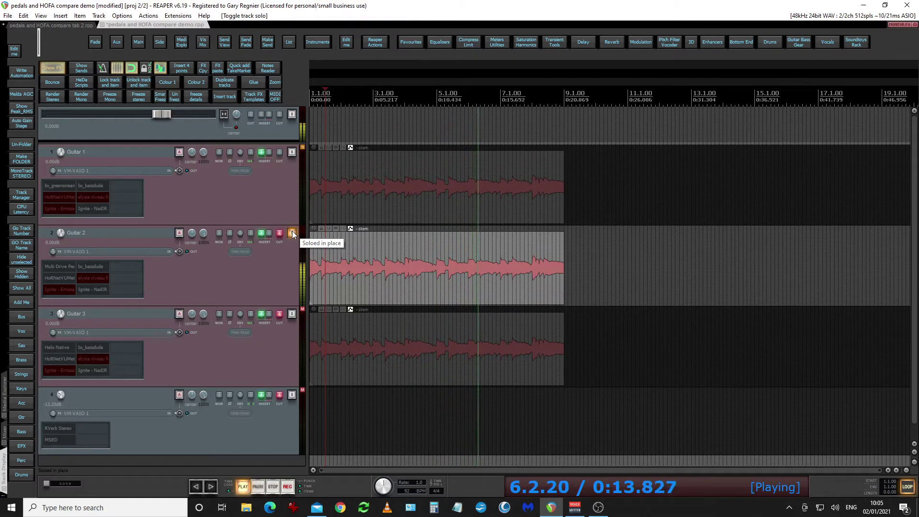
pyautogui.click(292, 232)
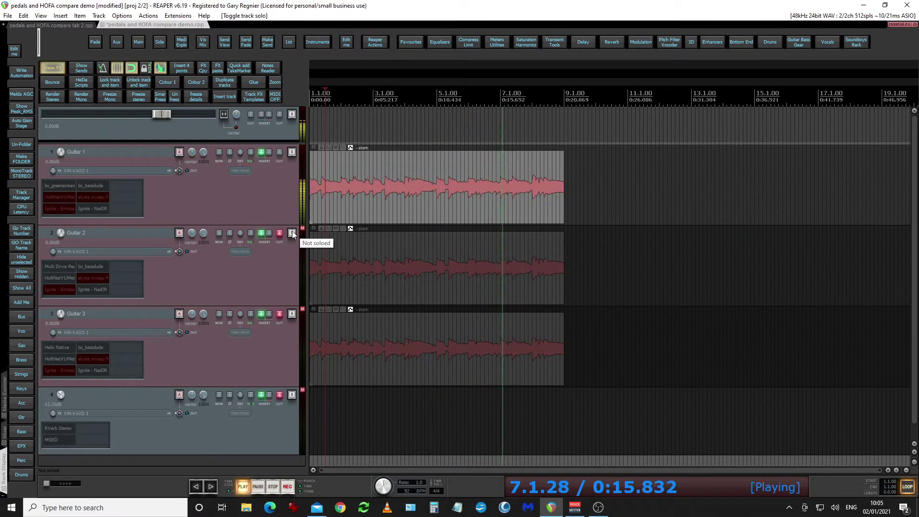
pyautogui.click(291, 313)
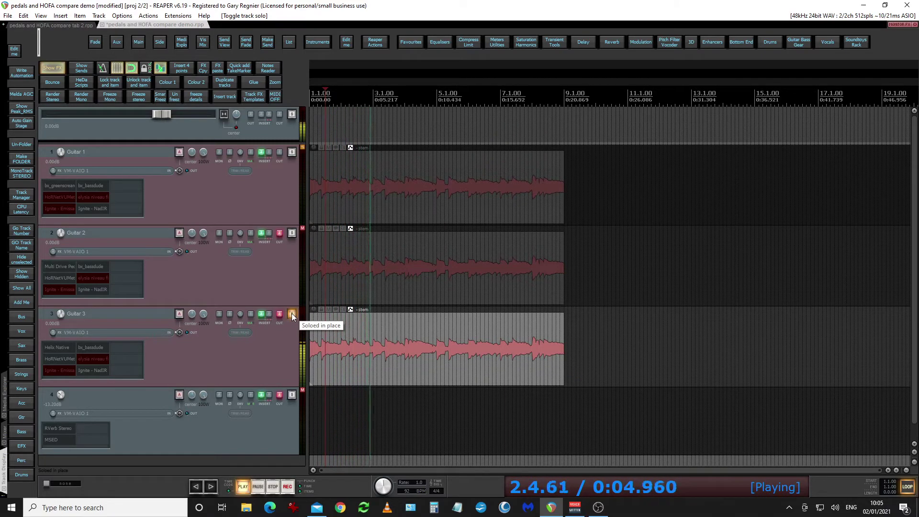
pyautogui.click(273, 487)
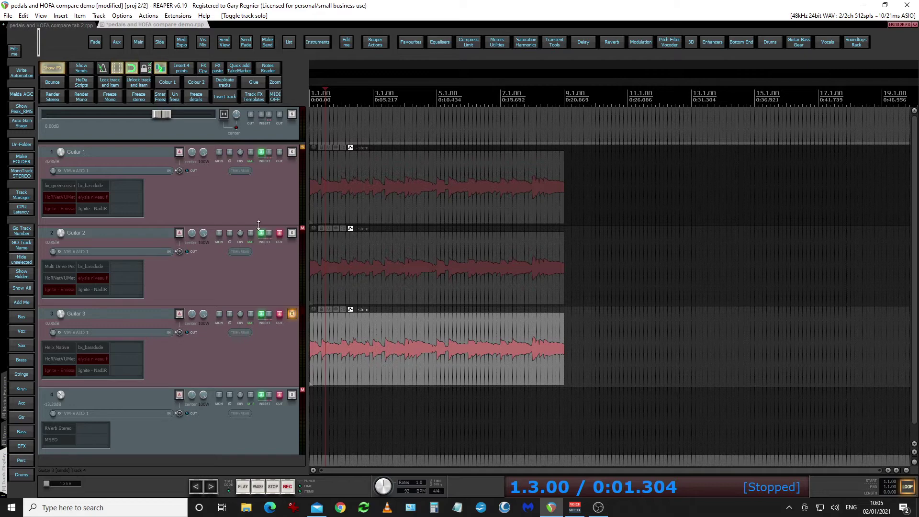
pyautogui.click(291, 314)
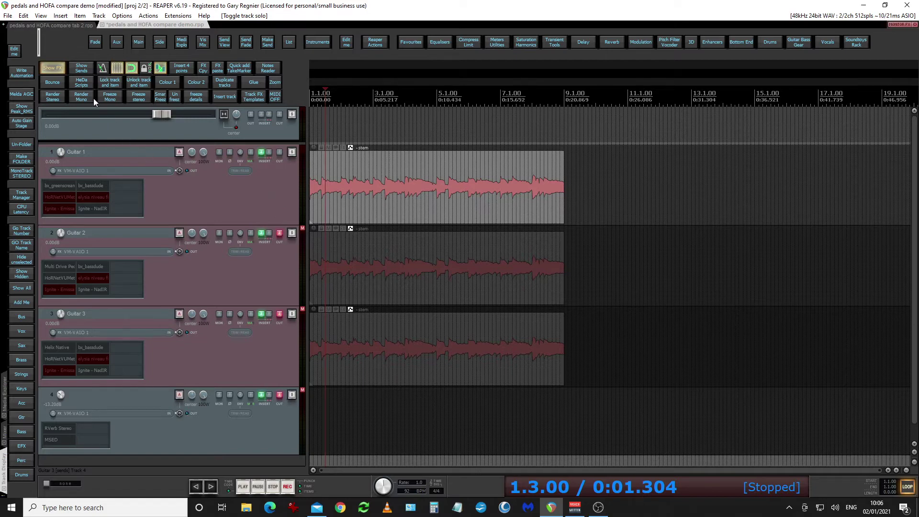
# Step: Switch to the "pedals and HOFA compare tab 2" project and mute the Guitar Native and Guitar BxOpto tracks
pyautogui.click(58, 24)
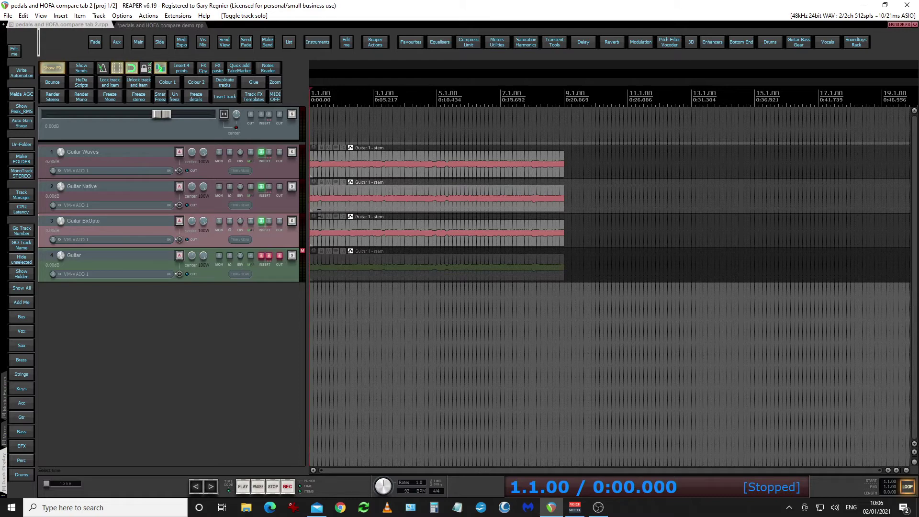
pyautogui.click(279, 187)
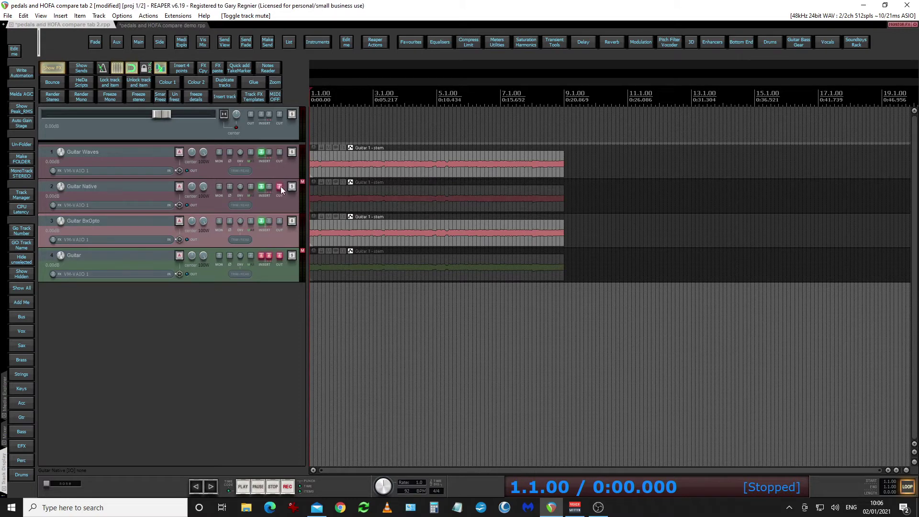
pyautogui.click(280, 221)
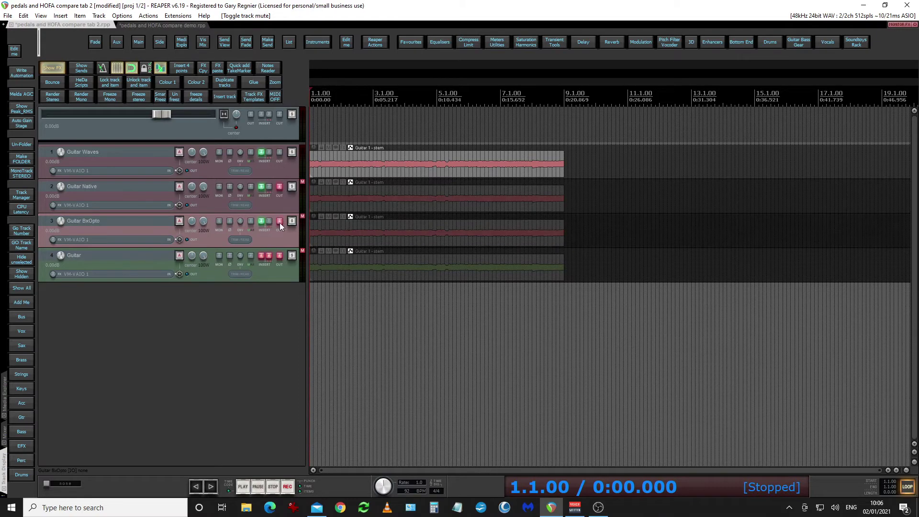
pyautogui.click(279, 276)
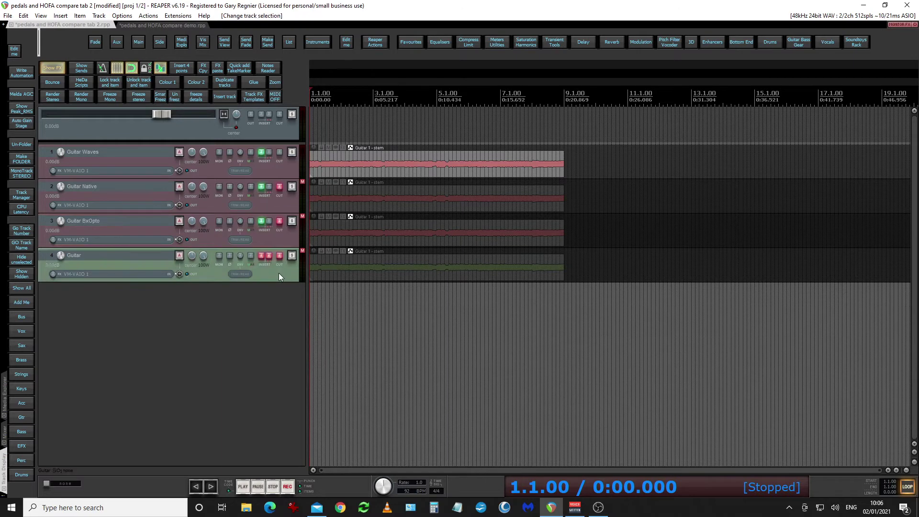
# Step: Audition Guitar Waves on its own, stop playback, and unmute Guitar Native and Guitar BxOpto
pyautogui.click(244, 487)
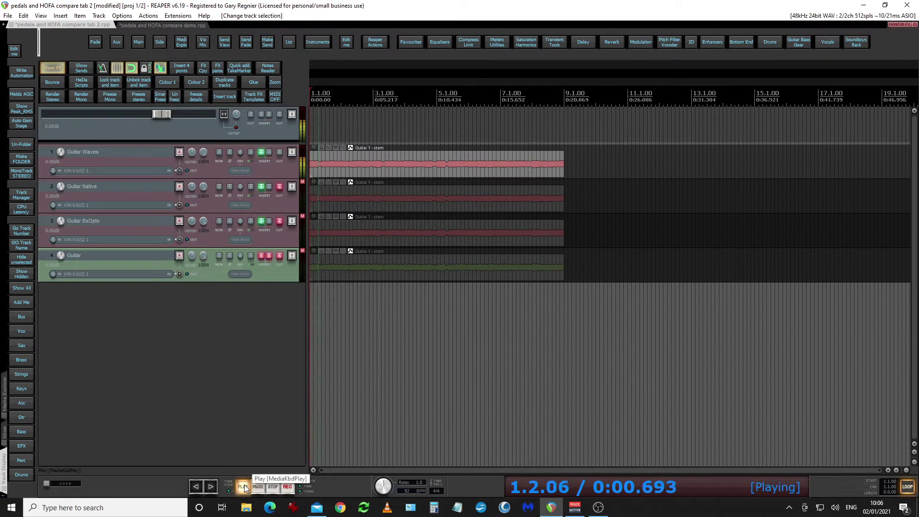
pyautogui.click(273, 487)
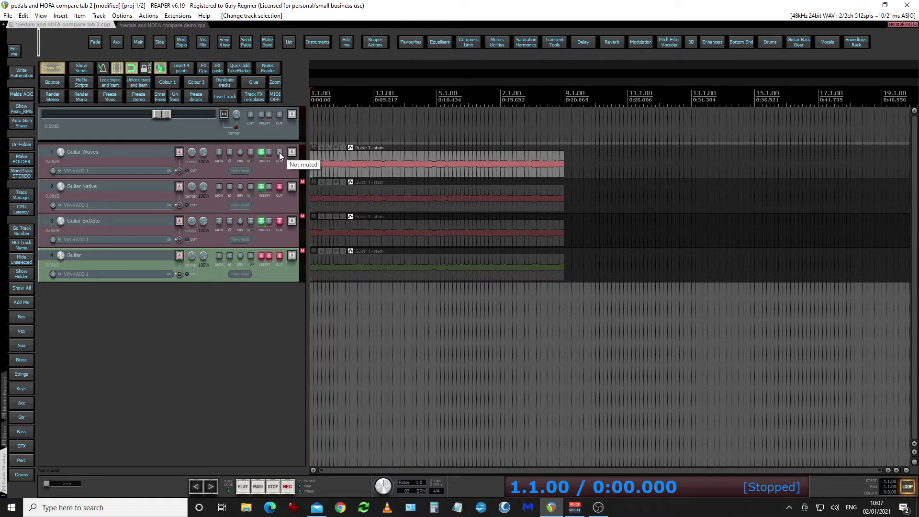
pyautogui.click(278, 191)
pyautogui.click(279, 221)
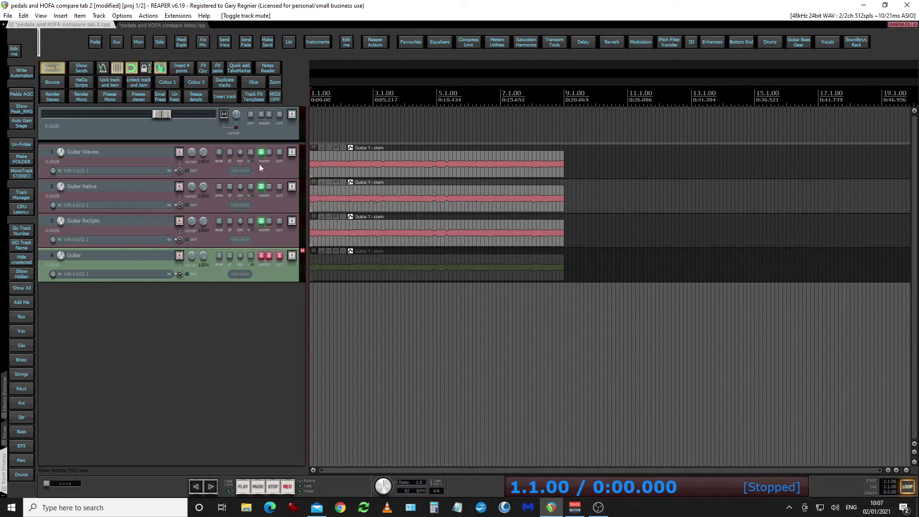
# Step: Add HoRNetVUMeterMK4 from the Utilities plugin templates after CLA-2A Mono in the Guitar Waves FX chain
pyautogui.click(261, 154)
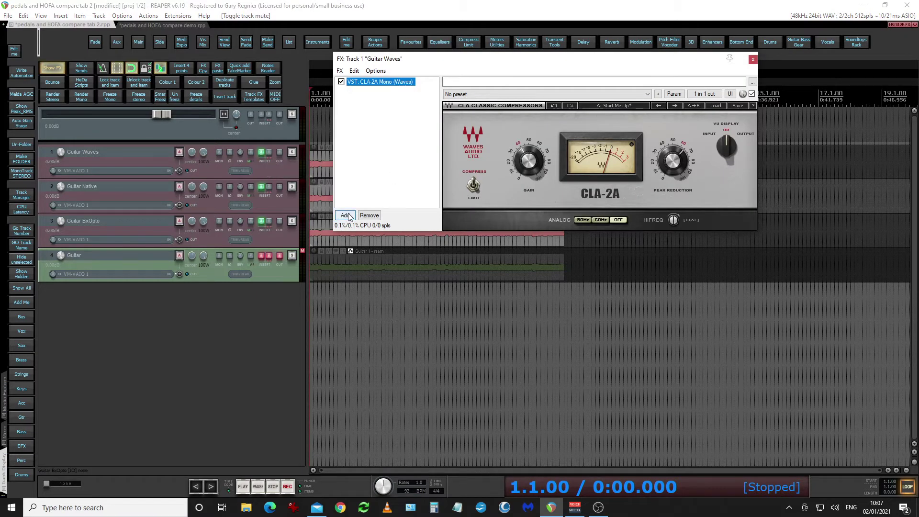
pyautogui.click(496, 43)
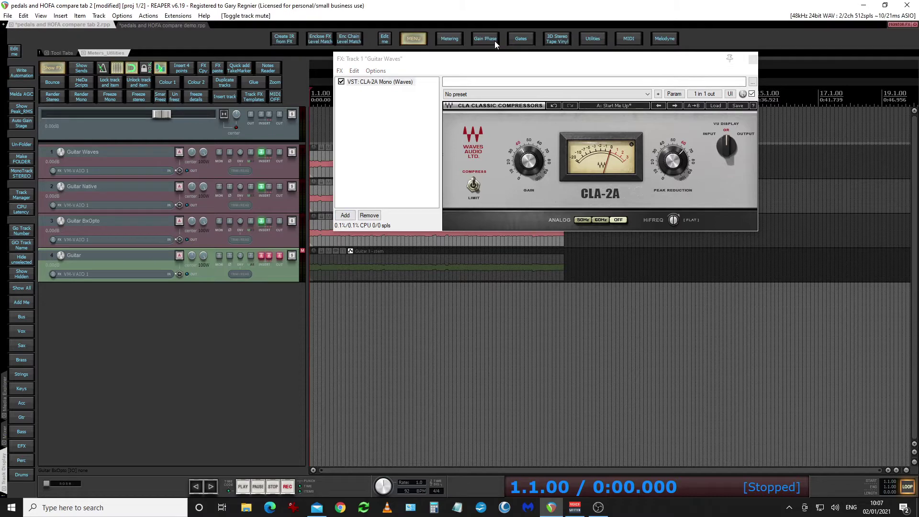
pyautogui.click(593, 39)
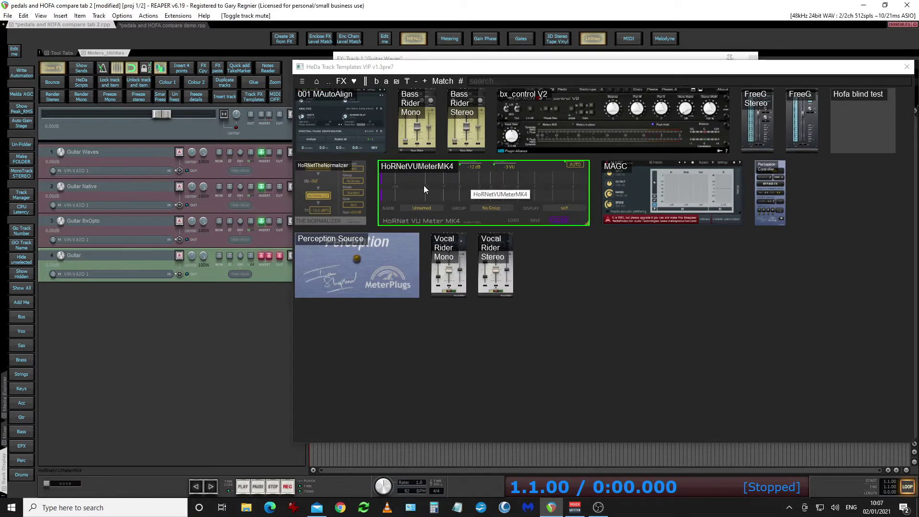
pyautogui.click(284, 168)
pyautogui.click(459, 179)
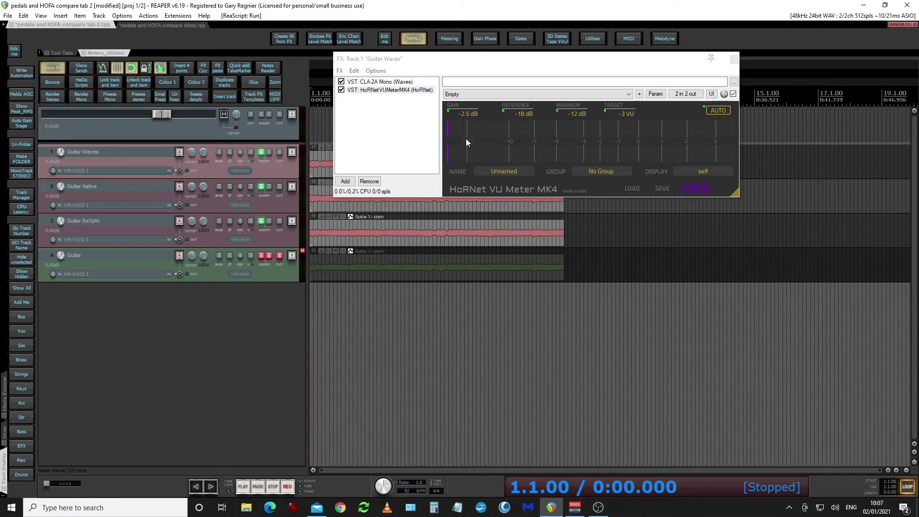
# Step: Assign the HoRNet VU meter on Guitar Waves to Group 1 and set its maximum to -18 dB
pyautogui.click(604, 171)
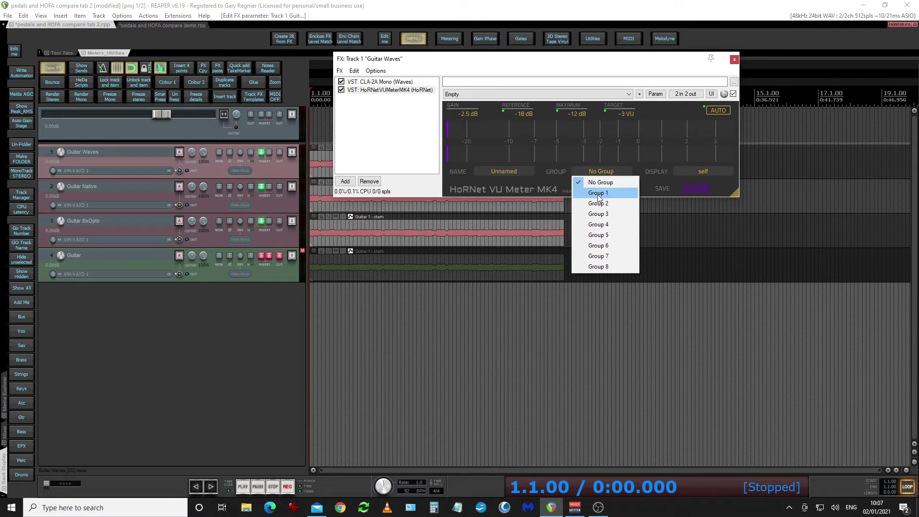
pyautogui.click(599, 193)
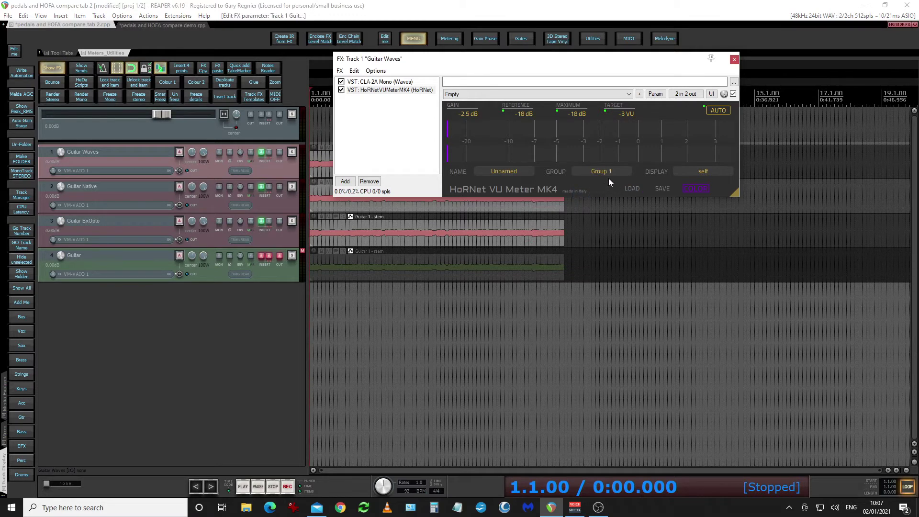
pyautogui.click(580, 116)
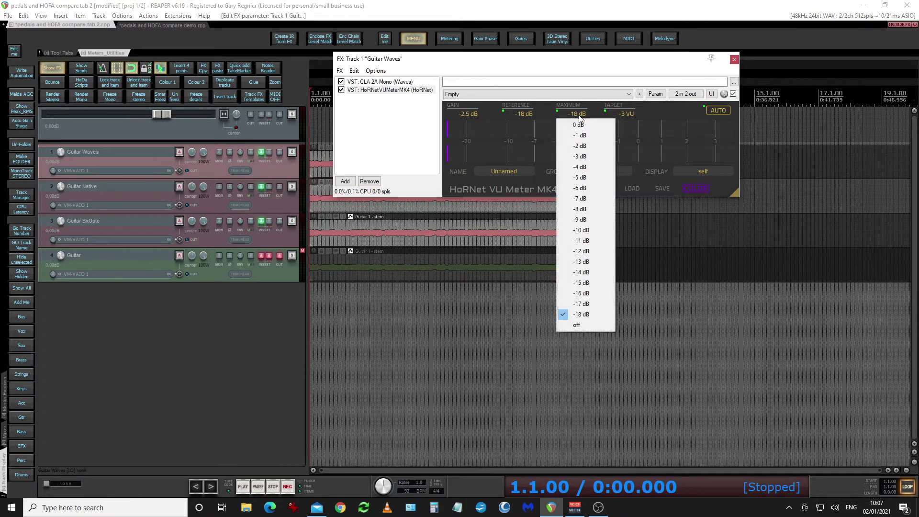
pyautogui.click(581, 315)
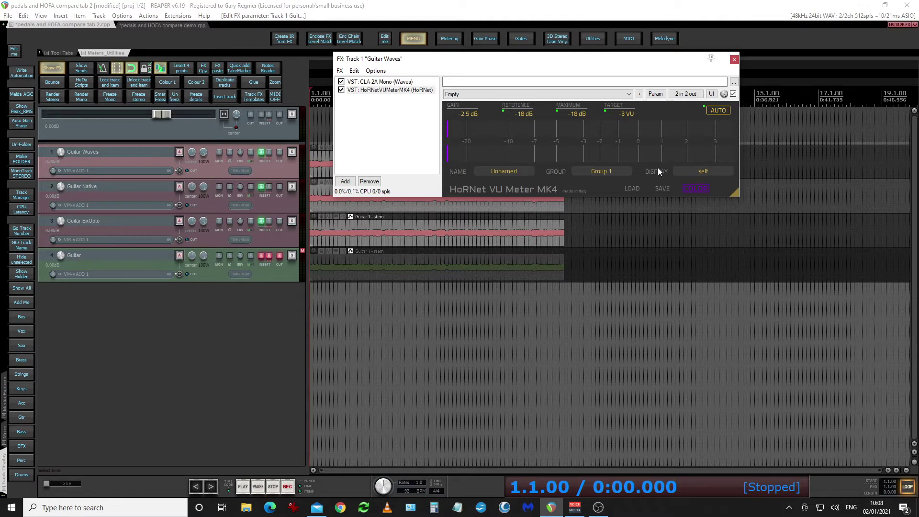
# Step: Enable auto gain on the Guitar Waves VU meter, mute Guitar Native and Guitar BxOpto, play to level Guitar Waves alone, and stop
pyautogui.click(722, 112)
pyautogui.click(280, 187)
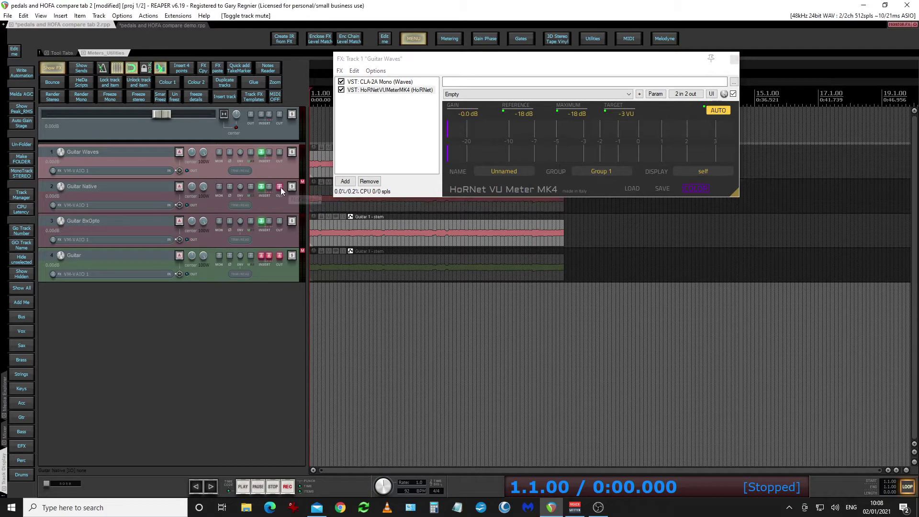
pyautogui.click(280, 220)
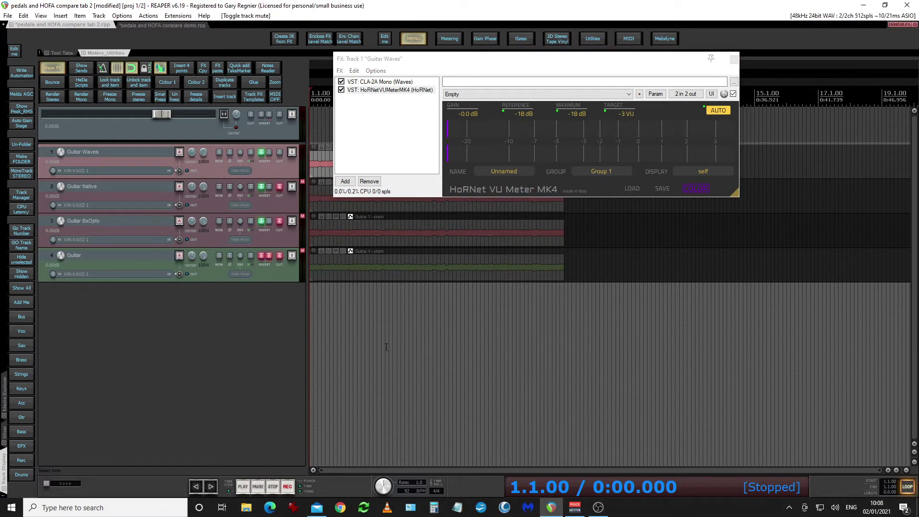
pyautogui.click(243, 486)
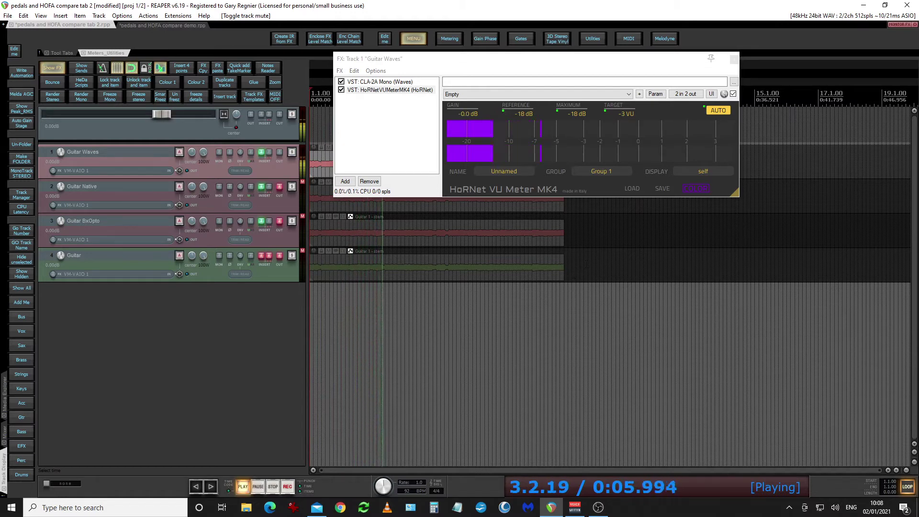
pyautogui.click(278, 486)
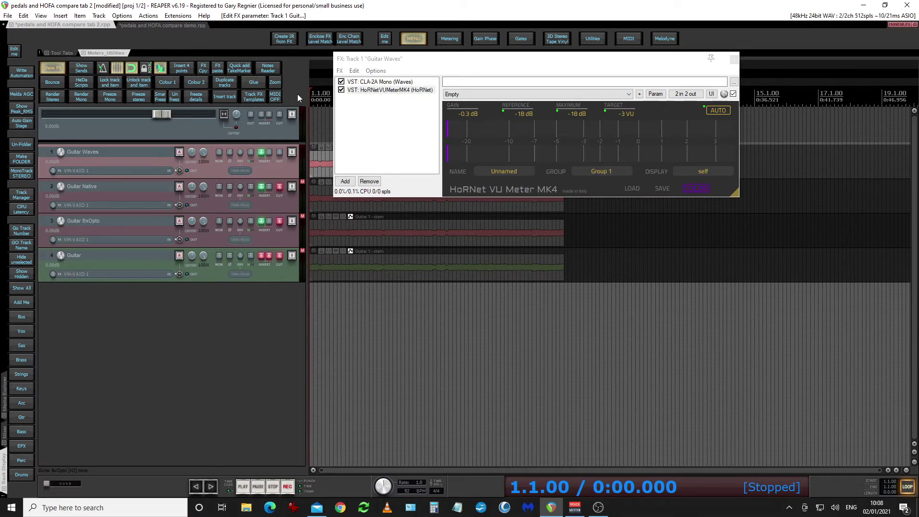
# Step: Copy the HoRNet VU meter from Guitar Waves to the Guitar Native and Guitar BxOpto FX chains and close both chains
pyautogui.moveTo(376, 93); pyautogui.dragTo(298, 189)
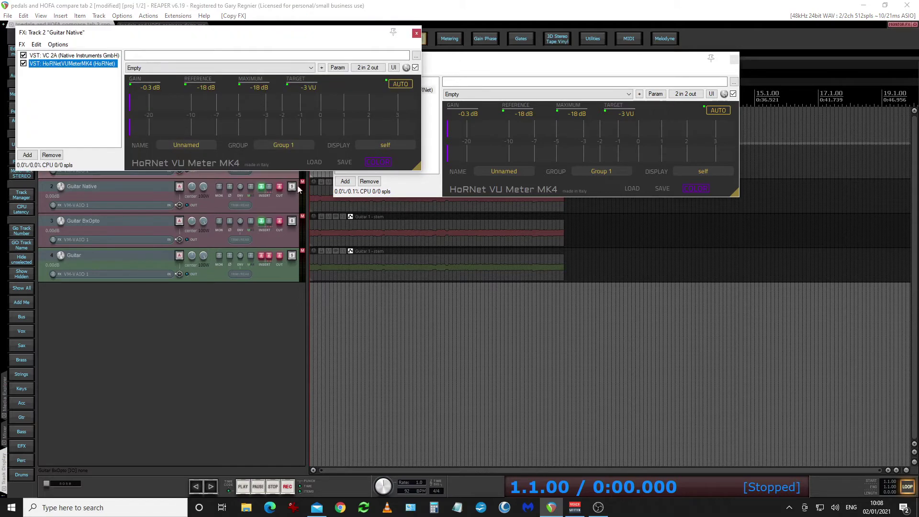
pyautogui.click(417, 33)
pyautogui.moveTo(396, 90); pyautogui.dragTo(293, 239)
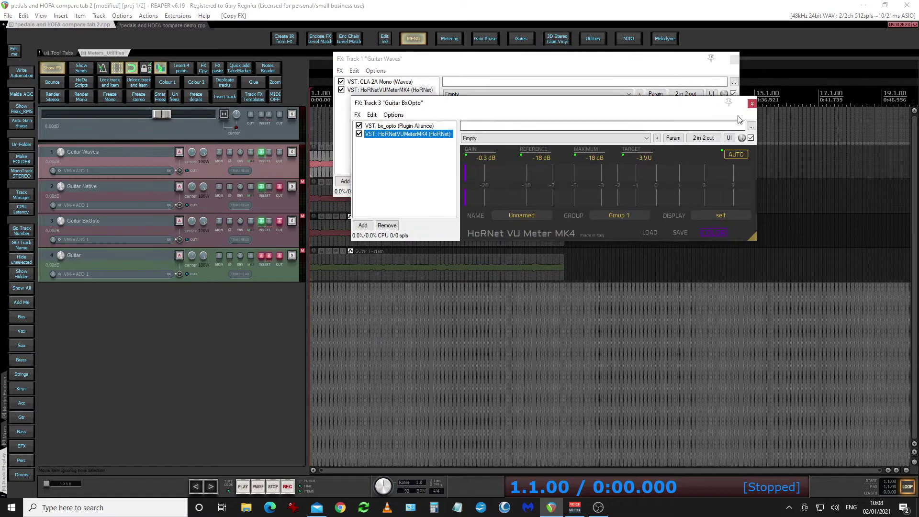
pyautogui.click(753, 104)
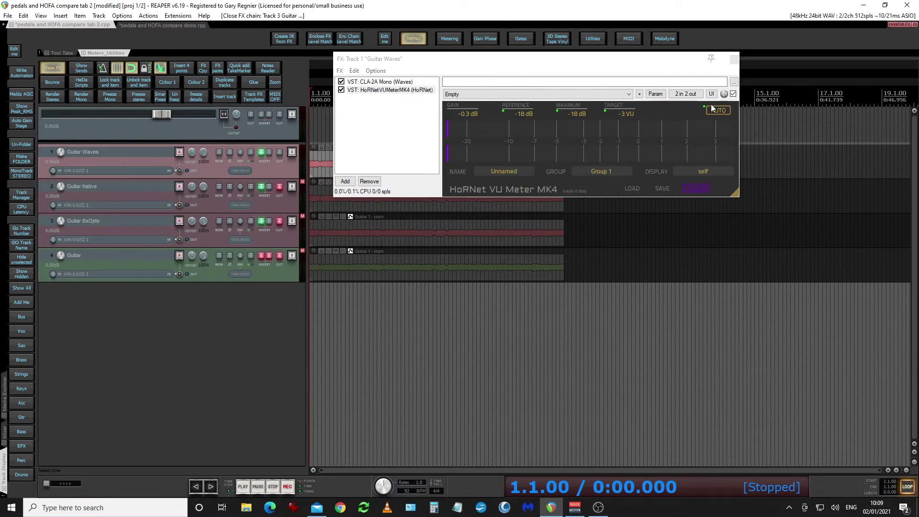
# Step: Show the Guitar BxOpto VU meter below the Guitar Waves meter and enable auto gain for Group 1
pyautogui.click(265, 228)
pyautogui.moveTo(481, 108); pyautogui.dragTo(497, 299)
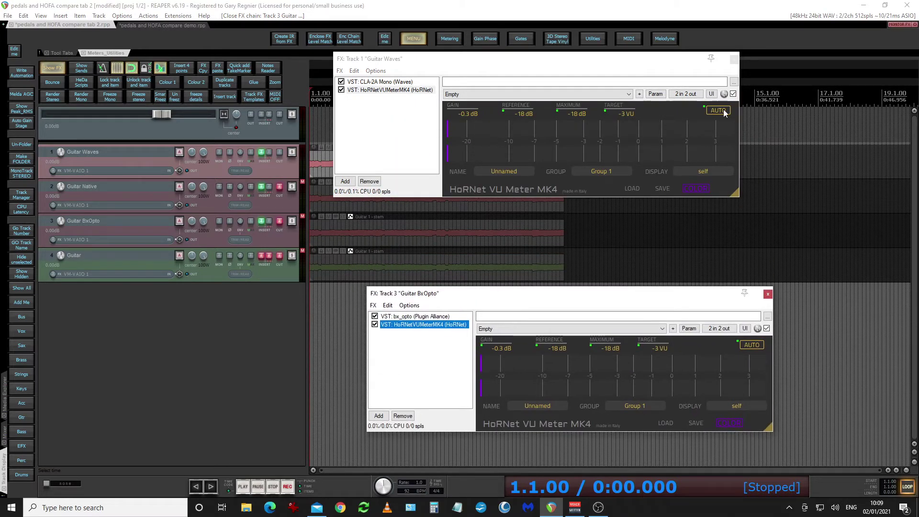
pyautogui.click(725, 112)
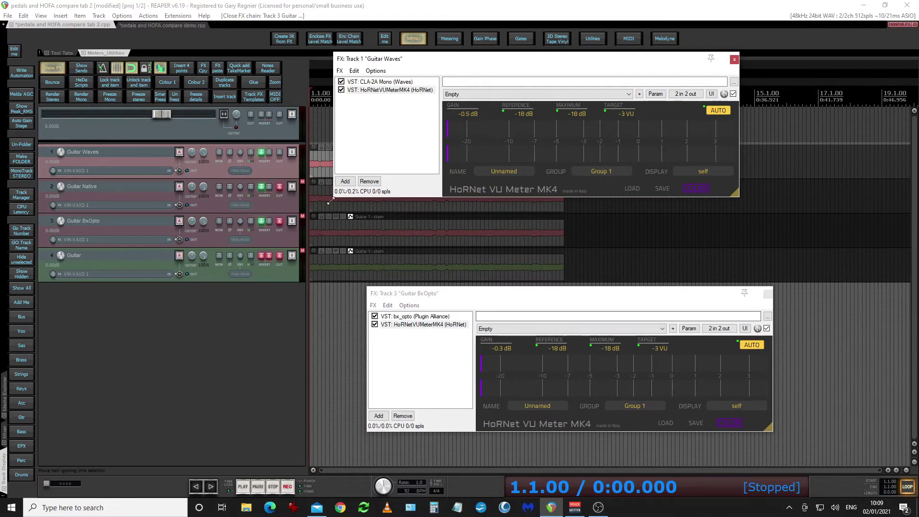
# Step: Unmute Guitar Native and Guitar BxOpto, level-match all three tracks during playback, and close both FX chains with auto gain off
pyautogui.click(280, 186)
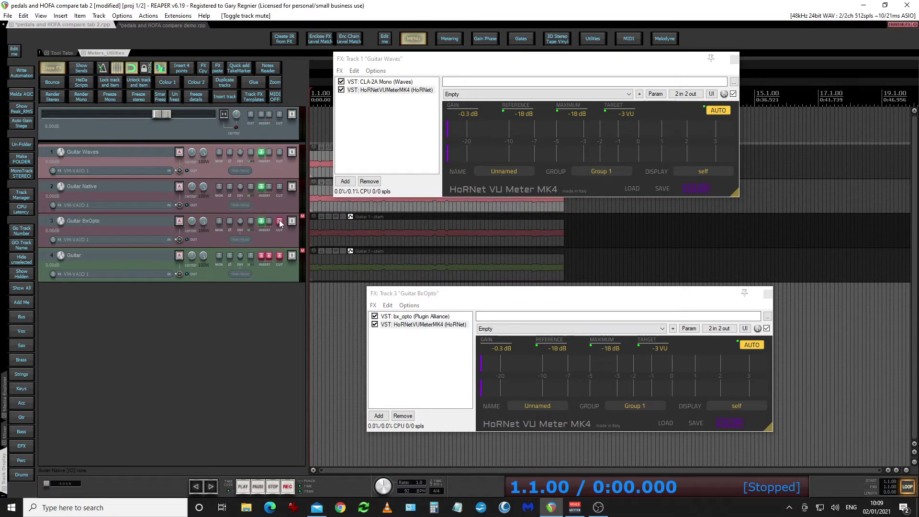
pyautogui.click(280, 221)
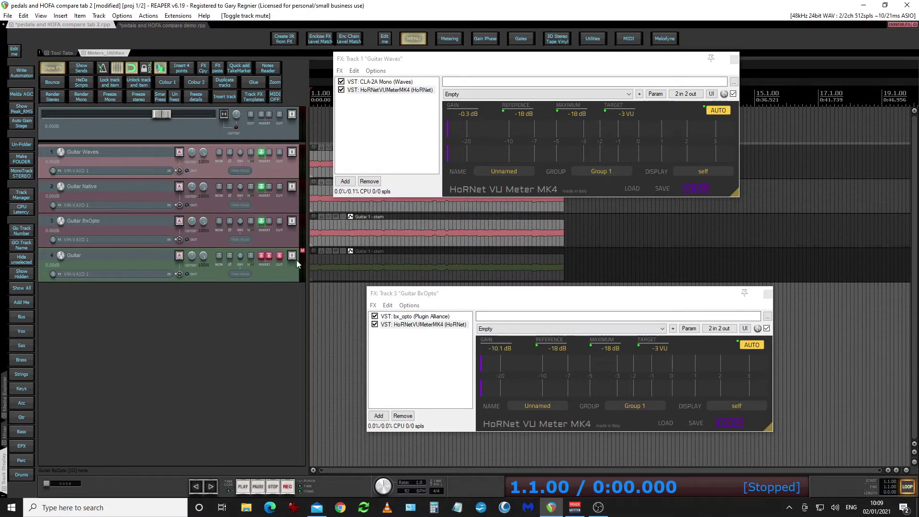
pyautogui.click(244, 487)
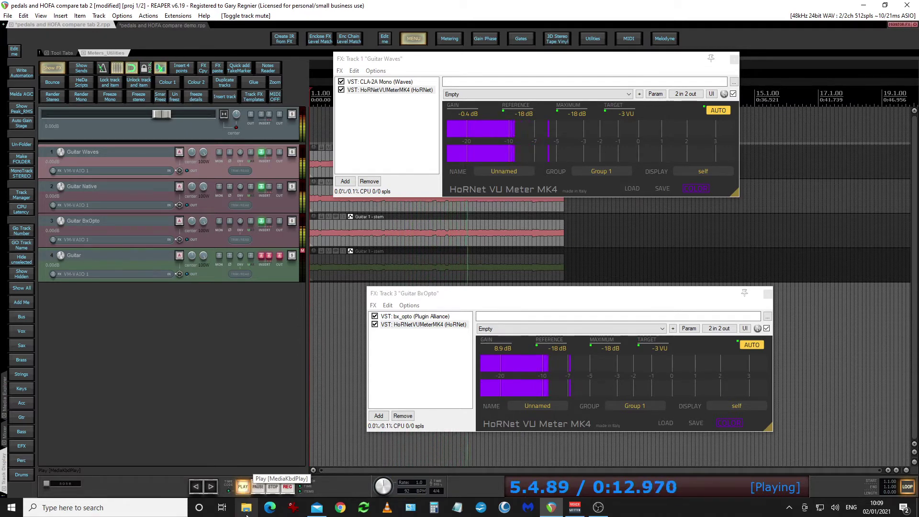
pyautogui.click(273, 487)
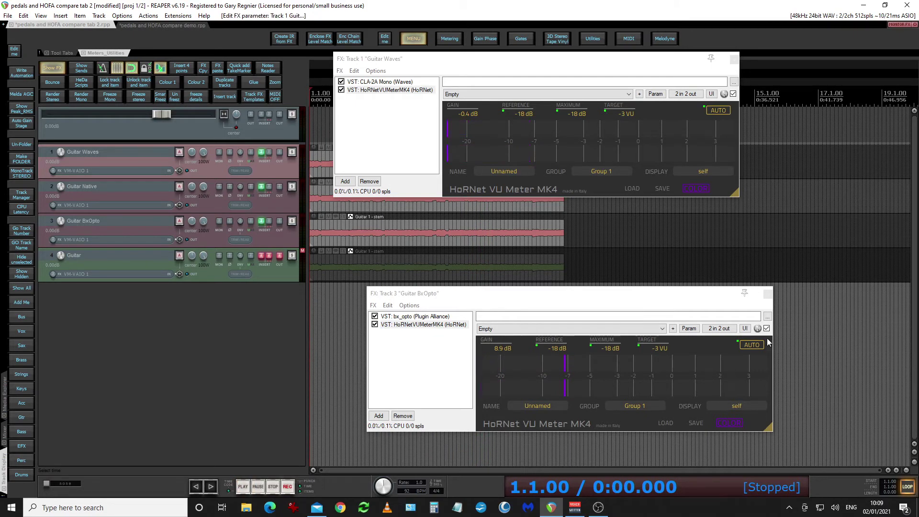
pyautogui.click(767, 294)
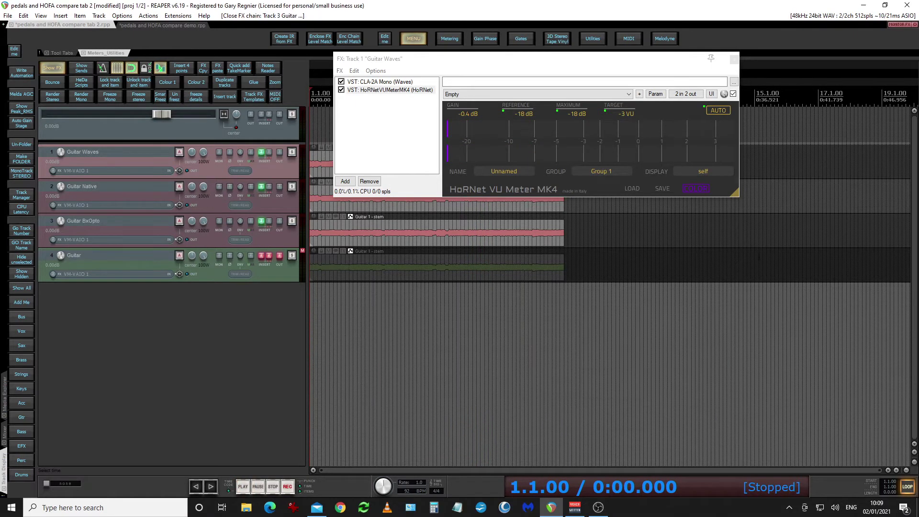
pyautogui.click(734, 59)
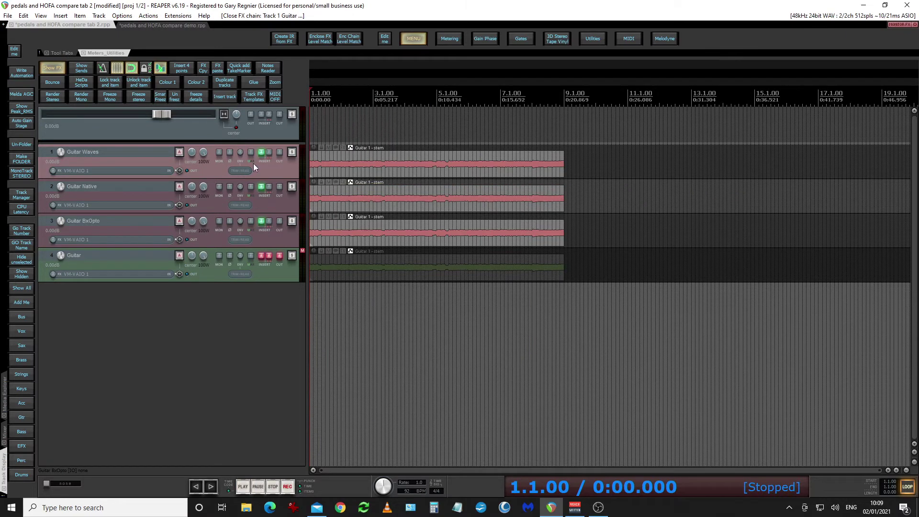
# Step: Mute Guitar BxOpto and Guitar Native and start playing Guitar Waves on its own
pyautogui.click(289, 237)
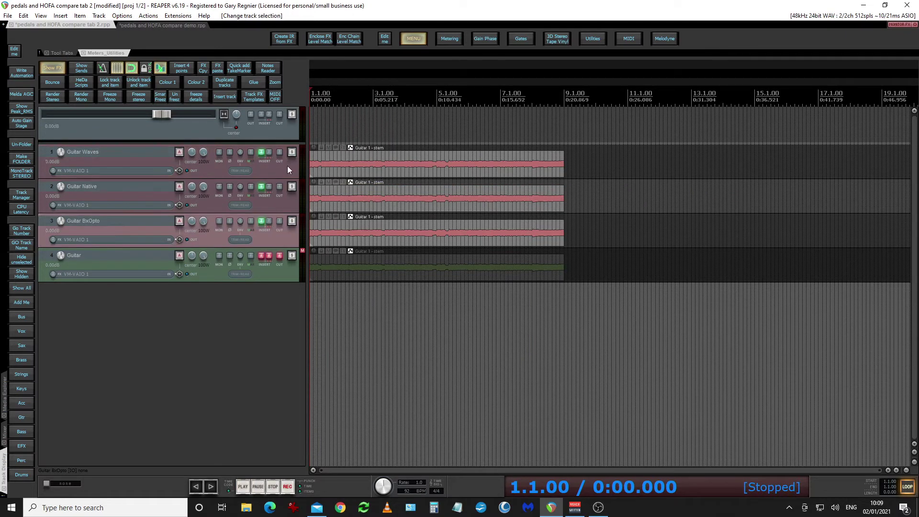
pyautogui.click(281, 191)
pyautogui.click(280, 221)
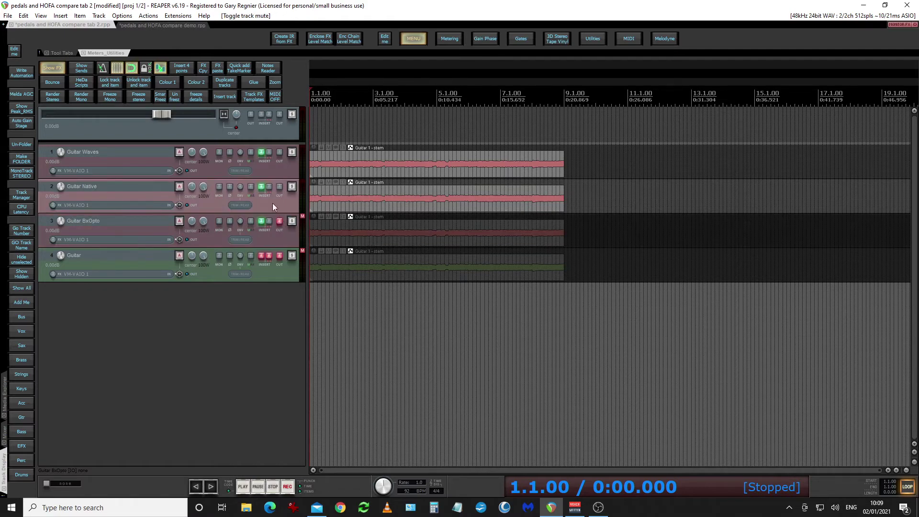
pyautogui.click(280, 190)
pyautogui.press('space')
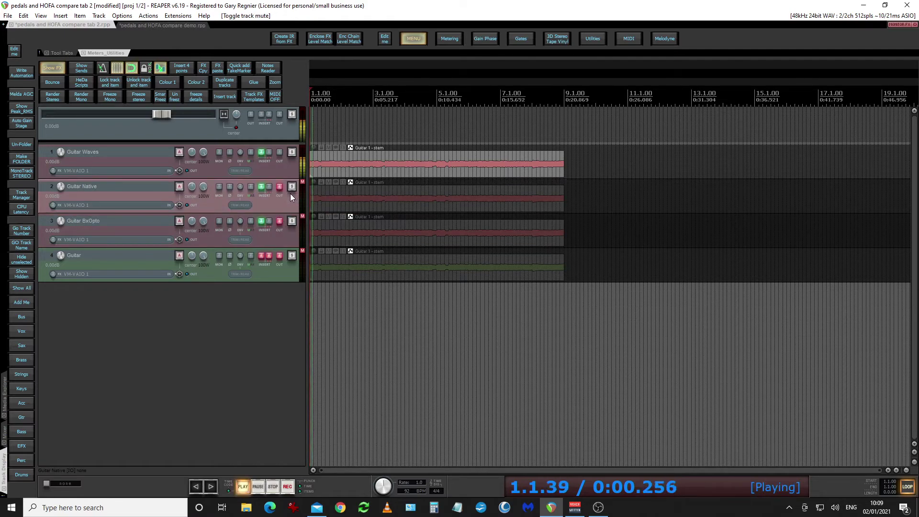
# Step: Compare Guitar BxOpto and Guitar Native through their solos, stop playback, clear the solos and unmute both tracks
pyautogui.click(292, 221)
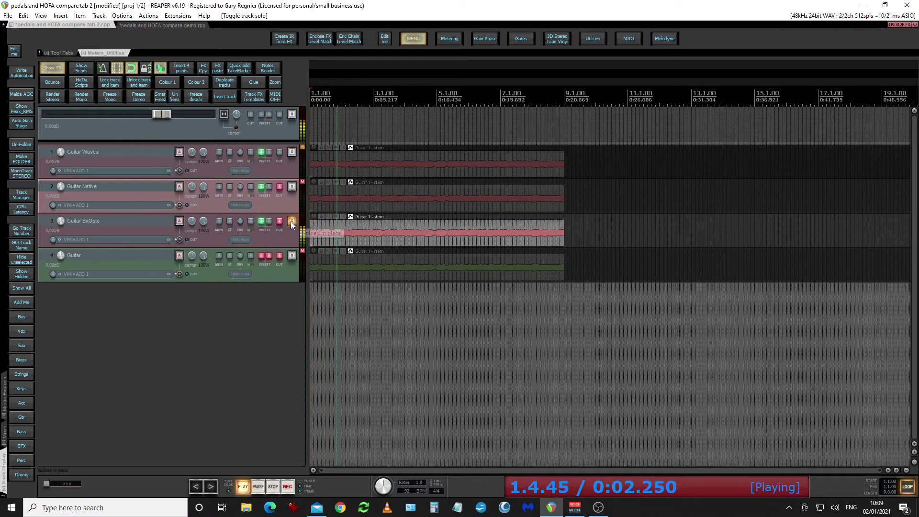
pyautogui.click(289, 187)
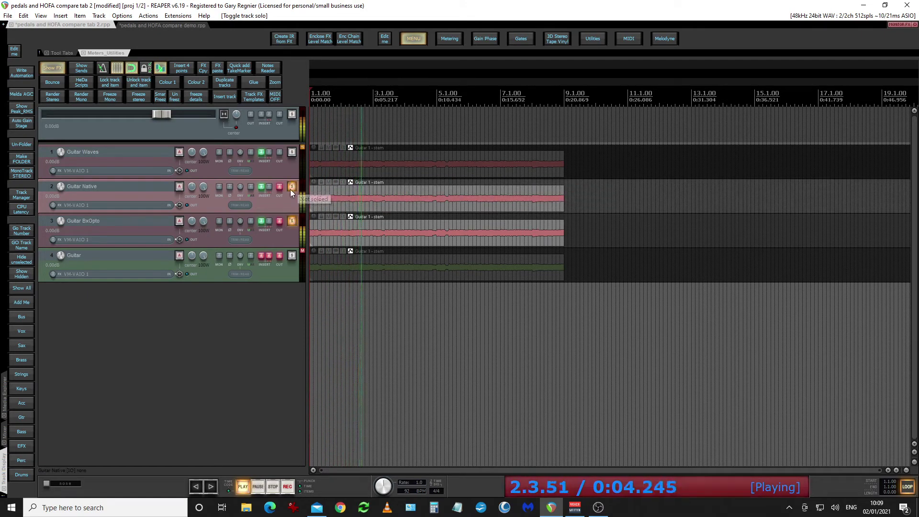
pyautogui.click(291, 221)
pyautogui.press('space')
pyautogui.click(291, 187)
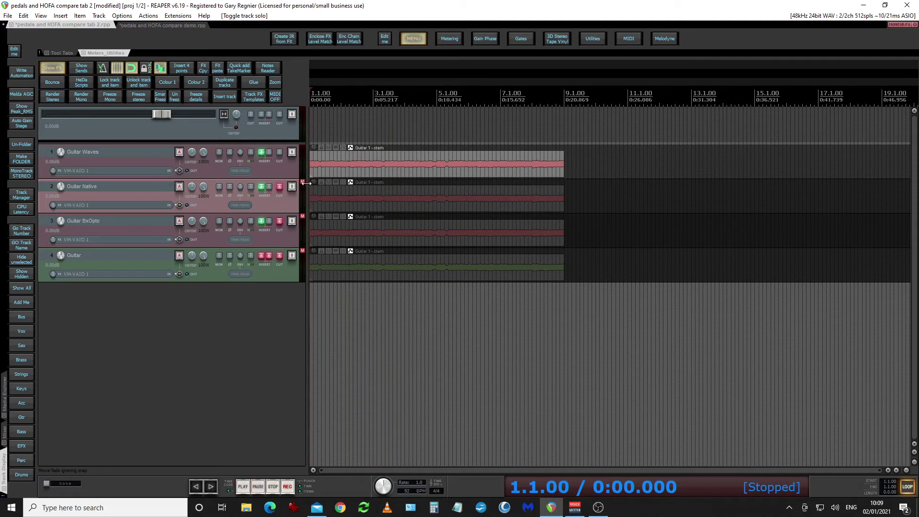
pyautogui.click(279, 186)
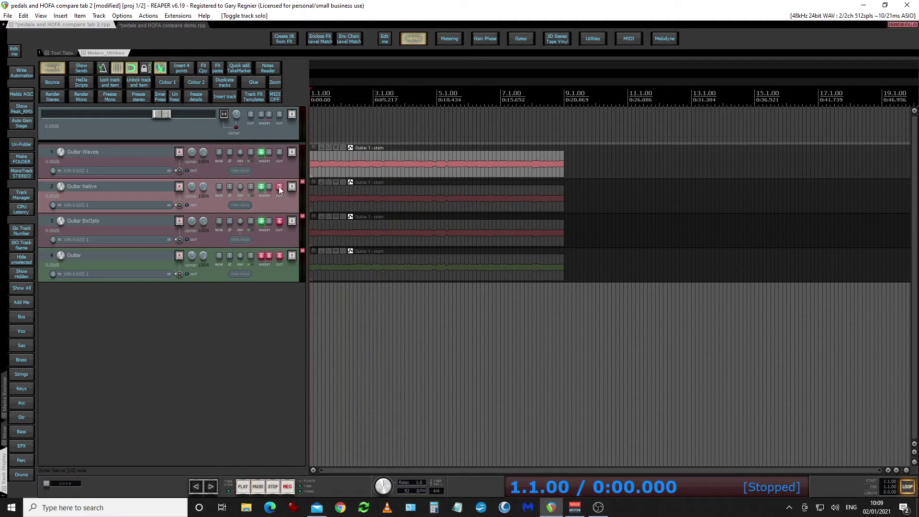
pyautogui.click(279, 220)
# Step: Examine the CLA-2A Mono settings on Guitar Waves in both the graphical and plain parameter views, and close the FX chain
pyautogui.click(261, 152)
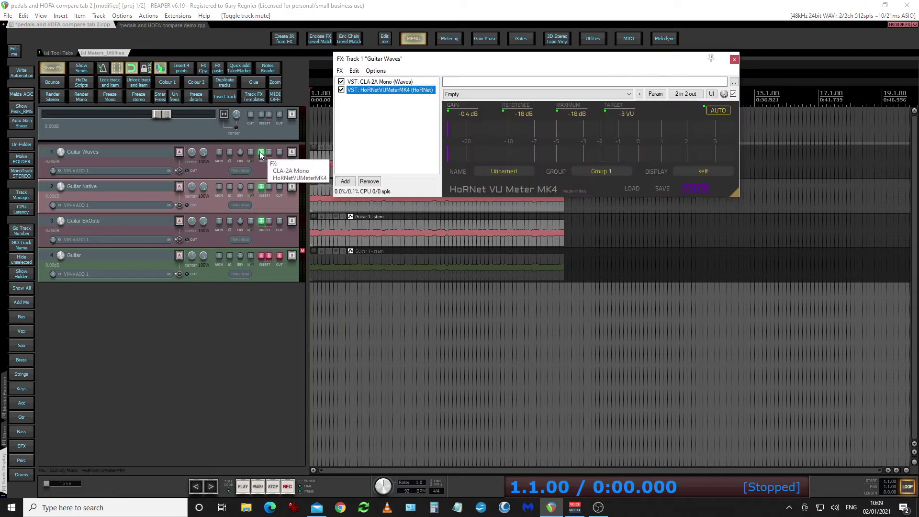
pyautogui.click(372, 82)
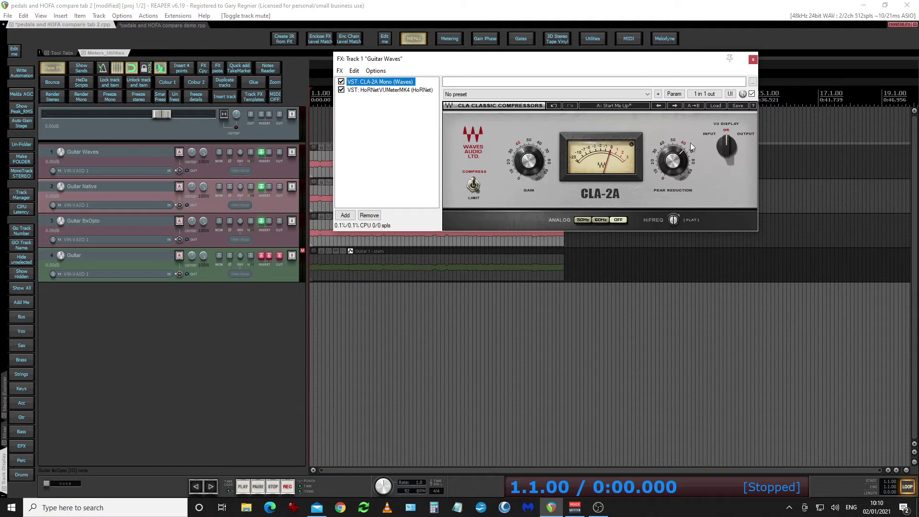
pyautogui.click(730, 94)
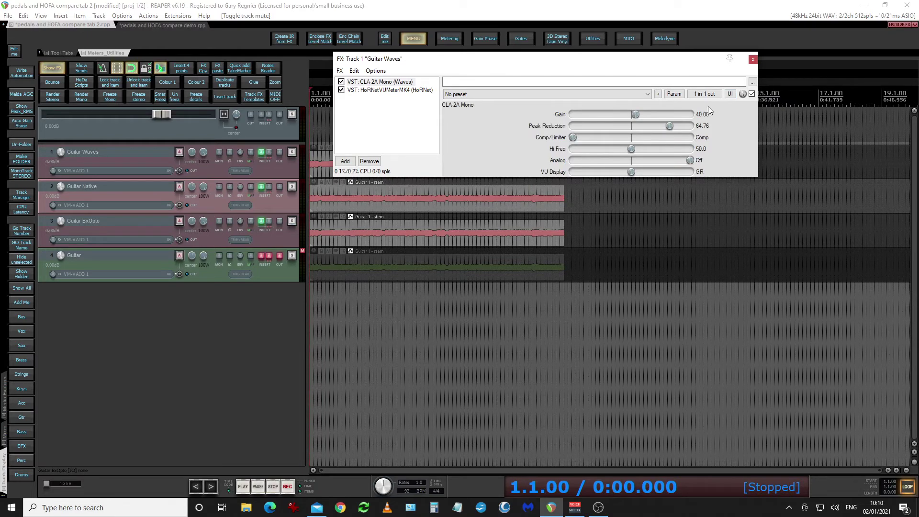
pyautogui.click(730, 94)
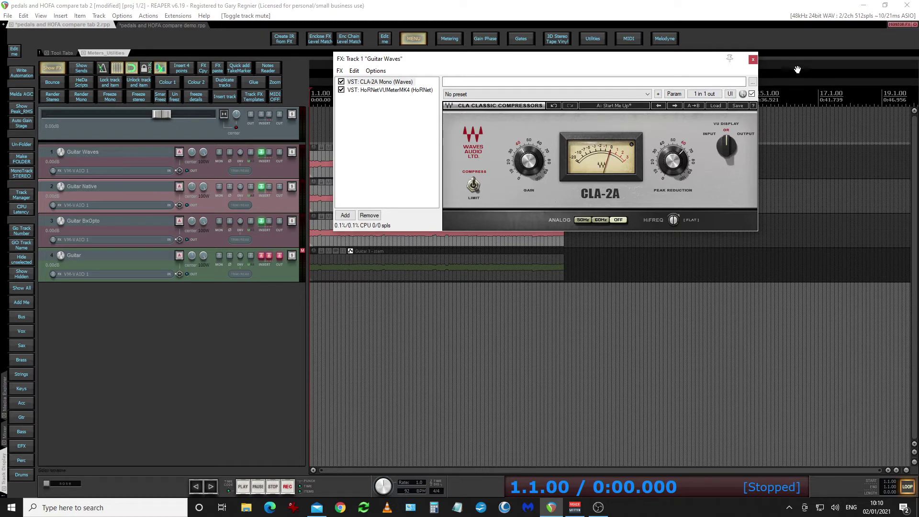
pyautogui.click(753, 60)
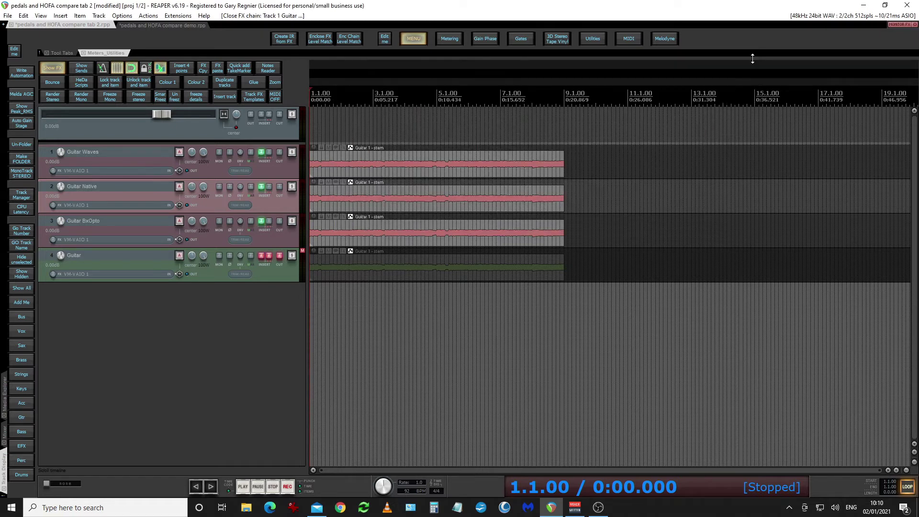
# Step: Add the Hofa blind test template from the Utilities plugin templates to Guitar Waves, Guitar Native and Guitar BxOpto together
pyautogui.click(279, 231)
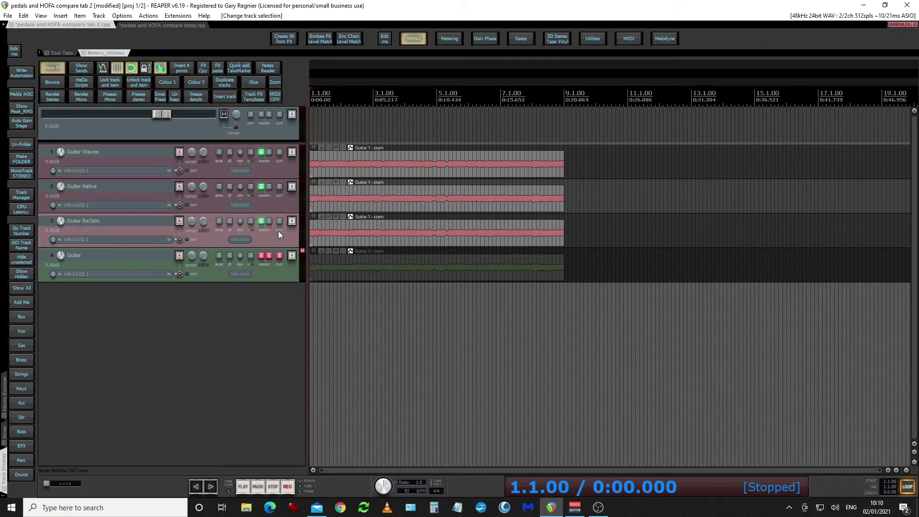
pyautogui.keyDown('shift'); pyautogui.click(278, 167); pyautogui.keyUp('shift')
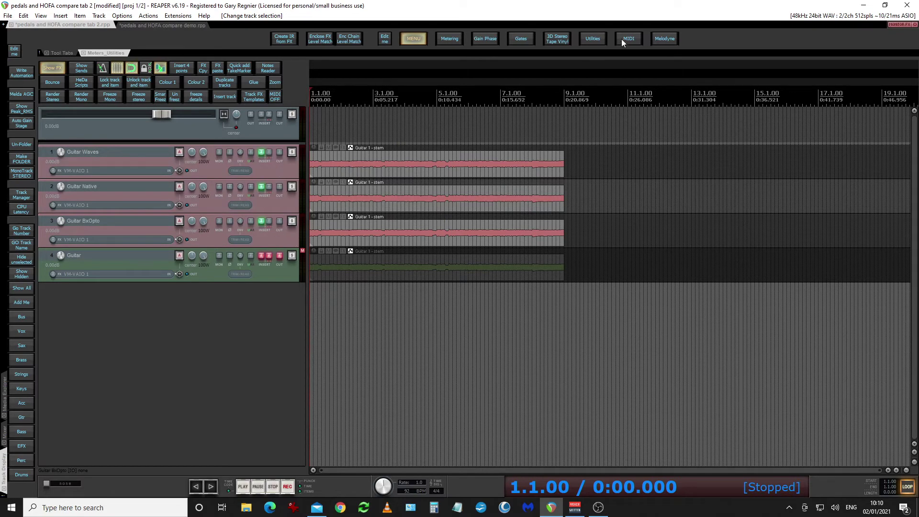
pyautogui.click(592, 39)
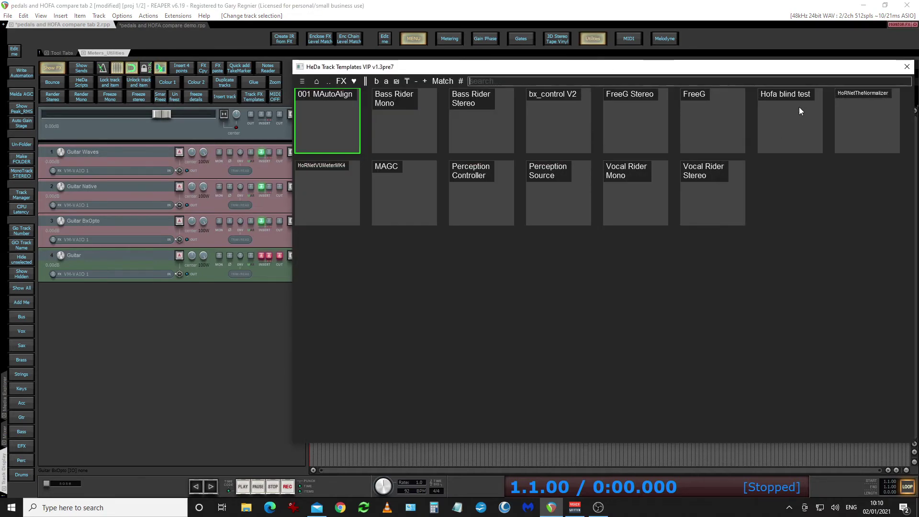
pyautogui.click(858, 120)
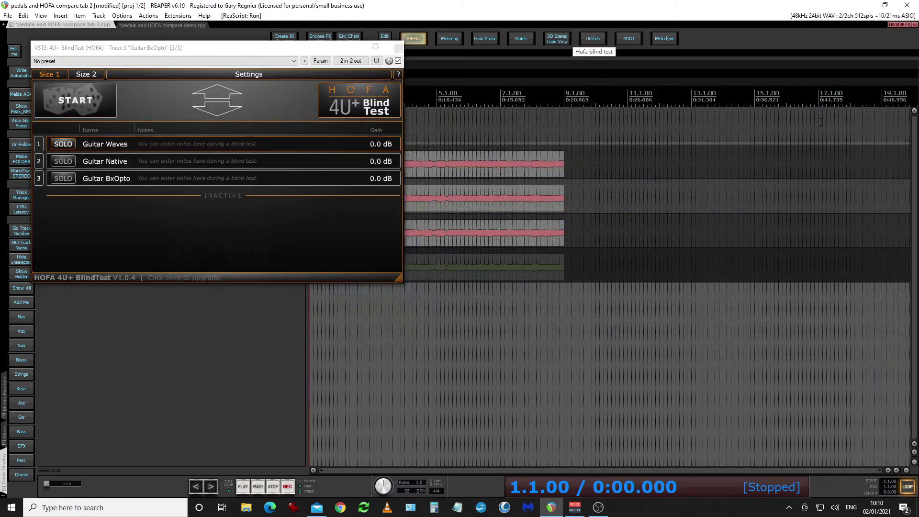
# Step: Close the BlindTest windows for Guitar BxOpto and Guitar Native, dismiss the introduction, and move the Guitar Waves window clear of the tracks
pyautogui.click(398, 48)
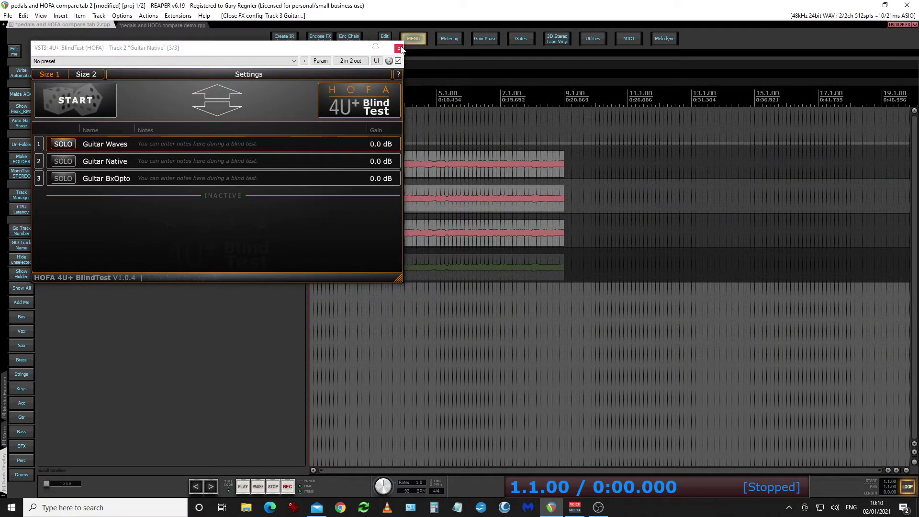
pyautogui.click(399, 48)
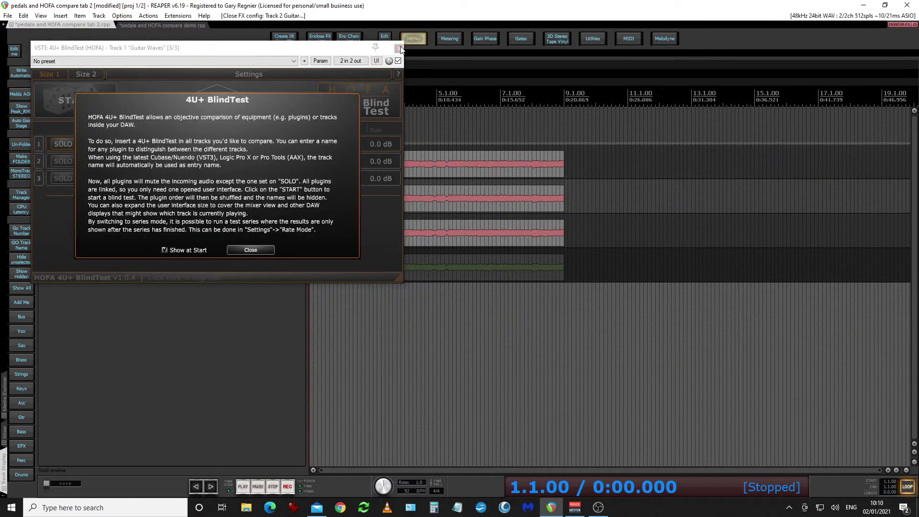
pyautogui.click(258, 249)
pyautogui.moveTo(197, 46); pyautogui.dragTo(517, 102)
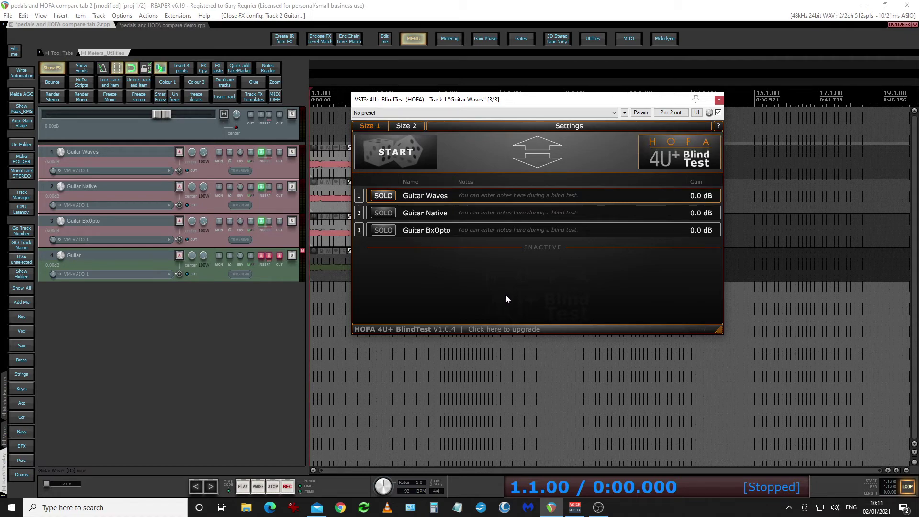
pyautogui.moveTo(506, 295)
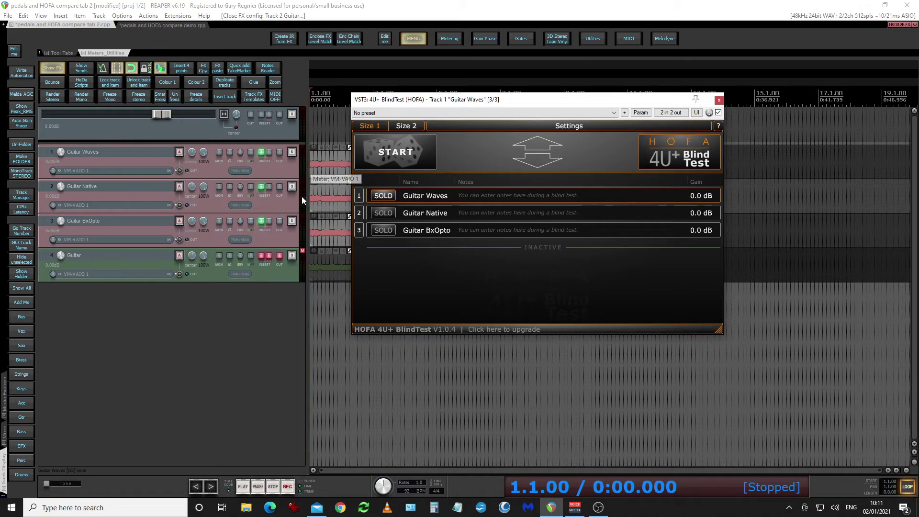
# Step: Play the project and audition Guitar BxOpto, Guitar Native and Guitar Waves in turn through the BlindTest solos, and stop playback
pyautogui.click(243, 486)
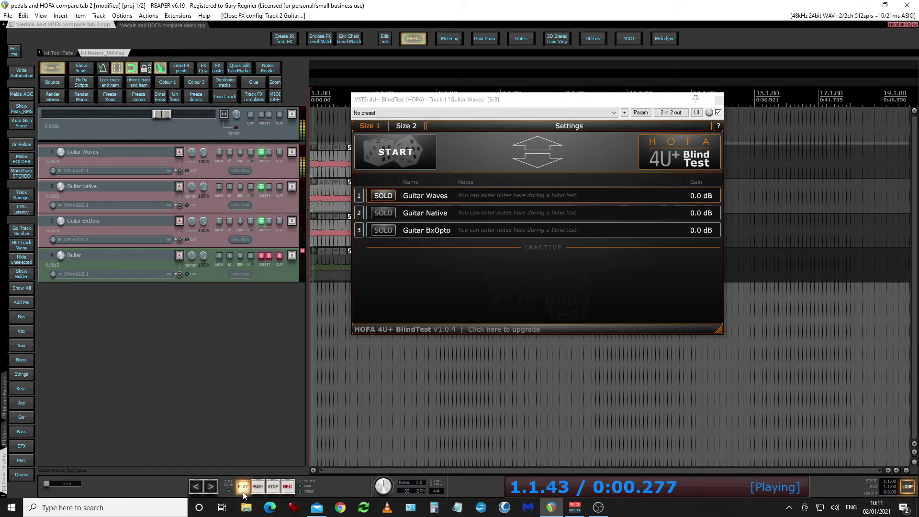
pyautogui.click(383, 230)
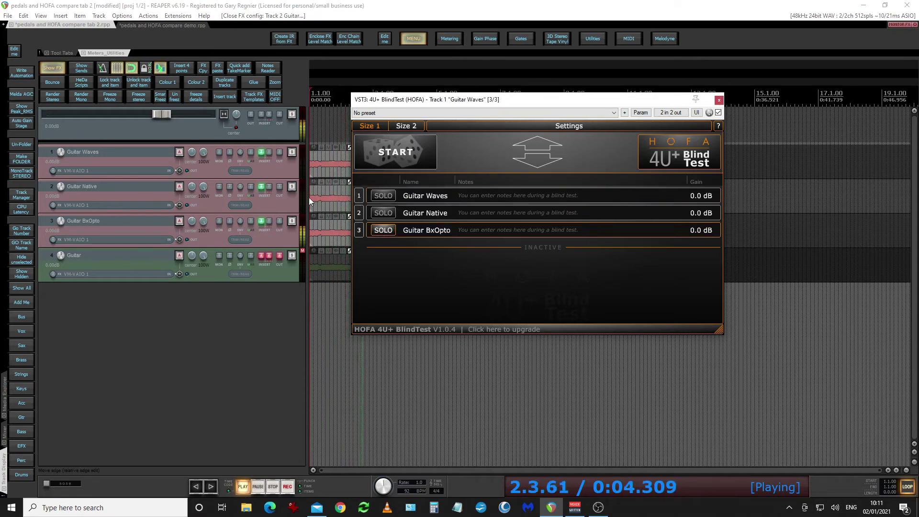
pyautogui.click(384, 213)
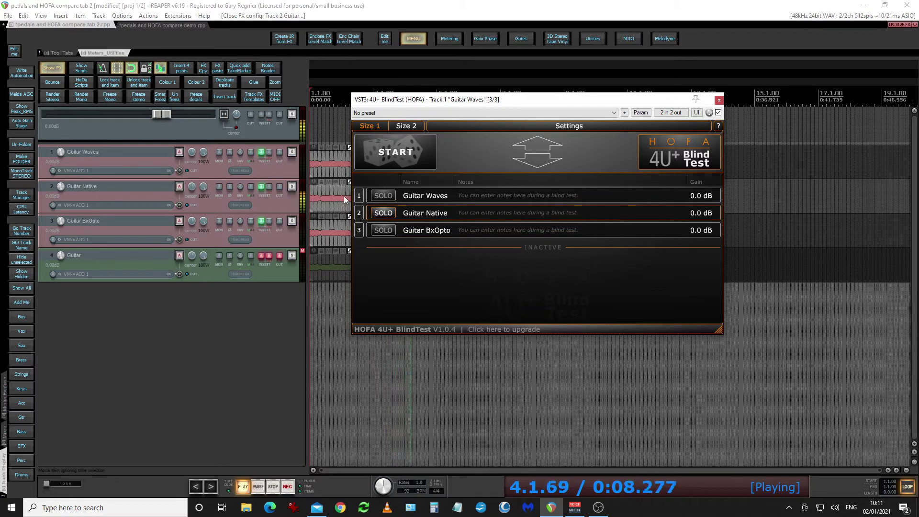
pyautogui.click(379, 197)
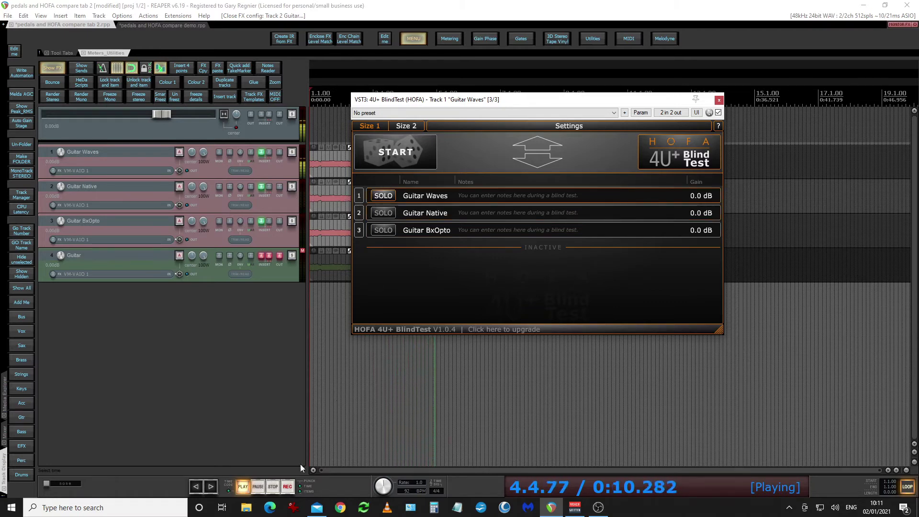
pyautogui.click(273, 486)
# Step: Enlarge and reposition the BlindTest window and start the blind test
pyautogui.moveTo(490, 100); pyautogui.dragTo(365, 114)
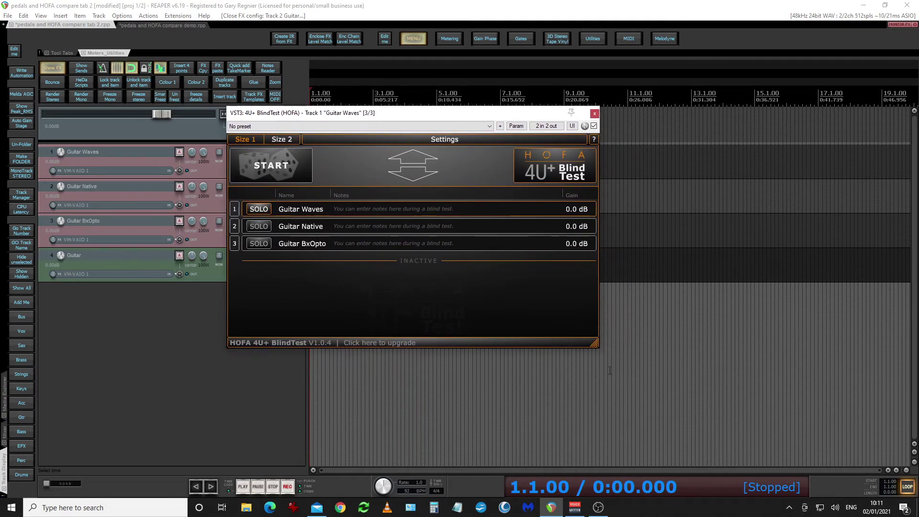
pyautogui.moveTo(596, 345); pyautogui.dragTo(670, 424)
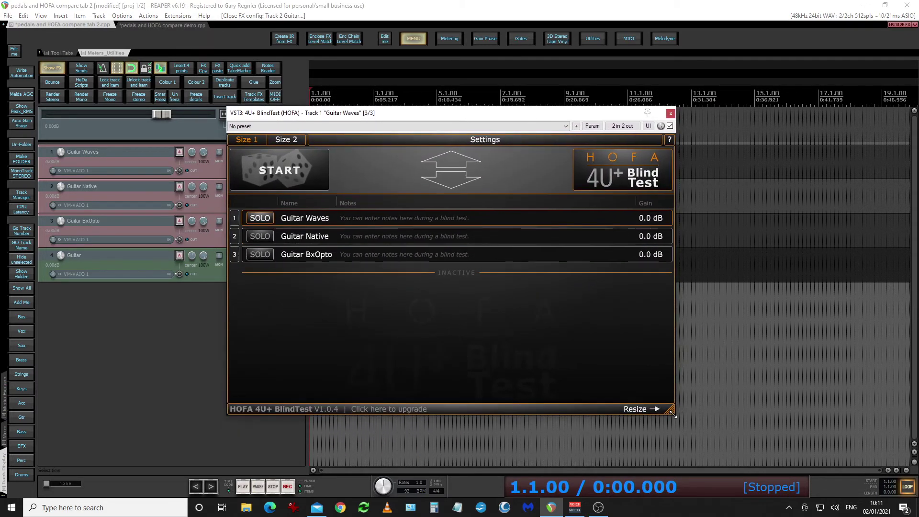
pyautogui.moveTo(521, 117); pyautogui.dragTo(508, 106)
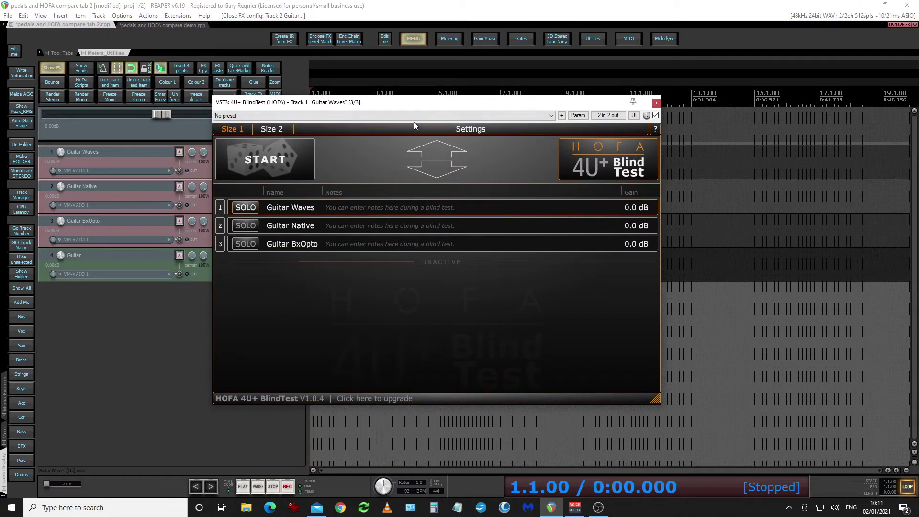
pyautogui.click(272, 159)
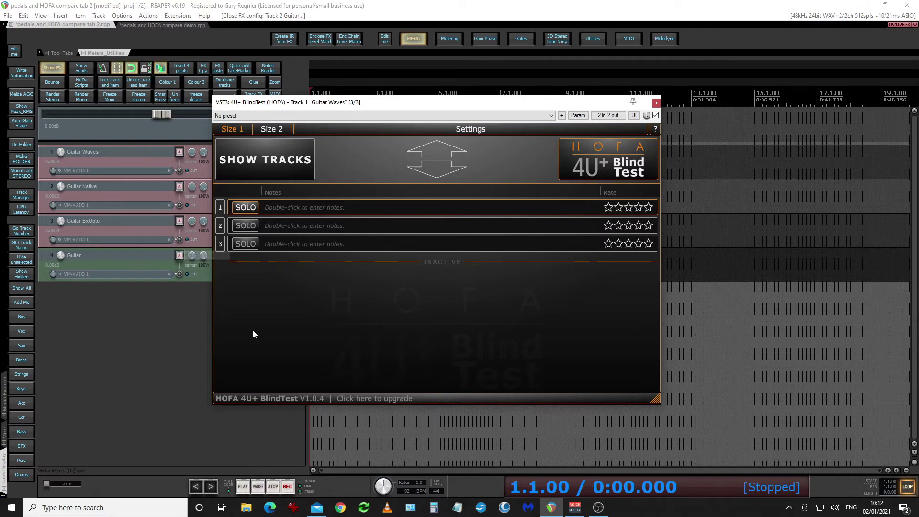
# Step: Play the project and compare the three anonymous entries by switching the solo between them repeatedly
pyautogui.click(243, 487)
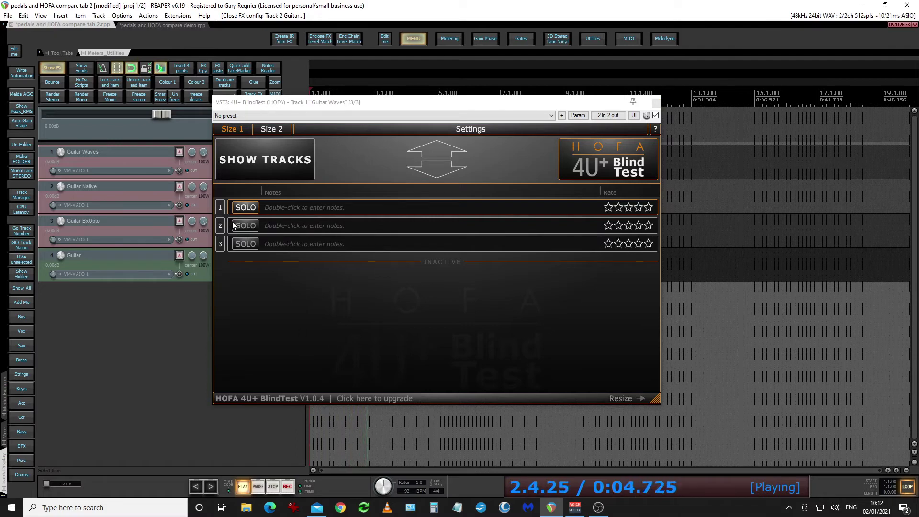
pyautogui.click(251, 225)
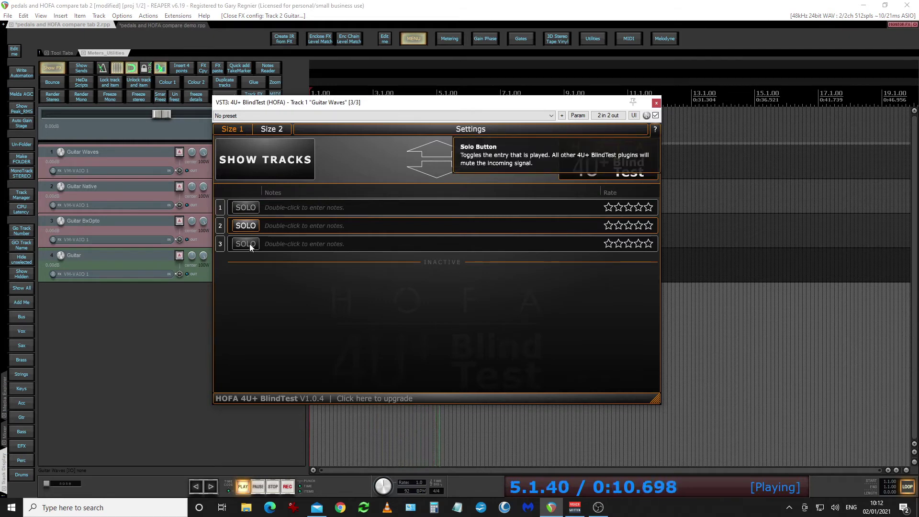
pyautogui.click(249, 243)
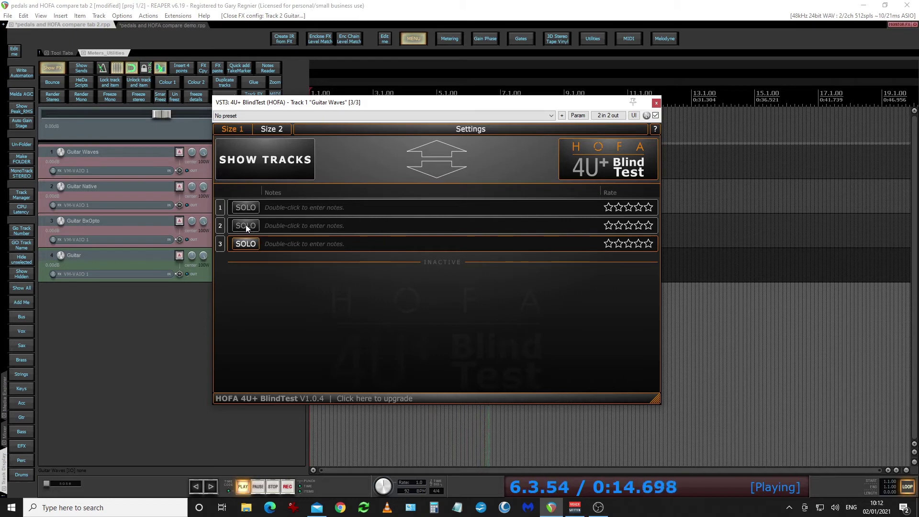
pyautogui.click(246, 225)
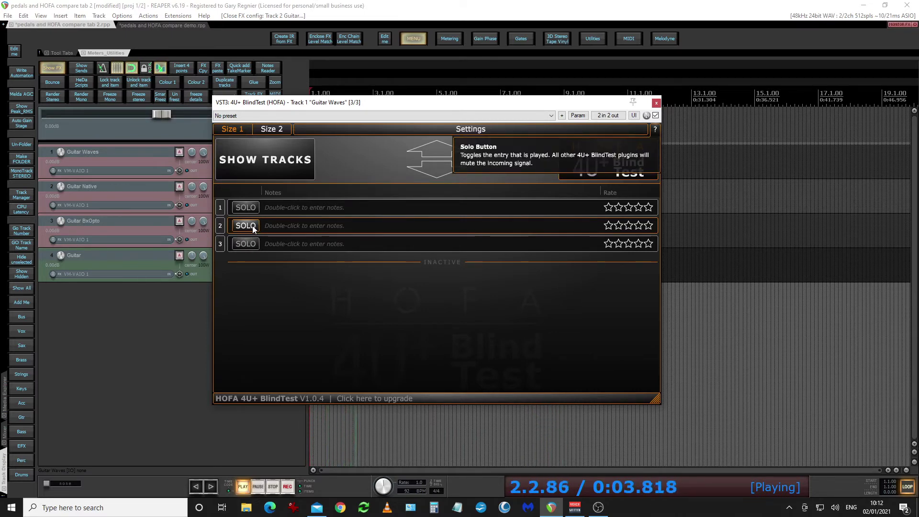
pyautogui.click(251, 245)
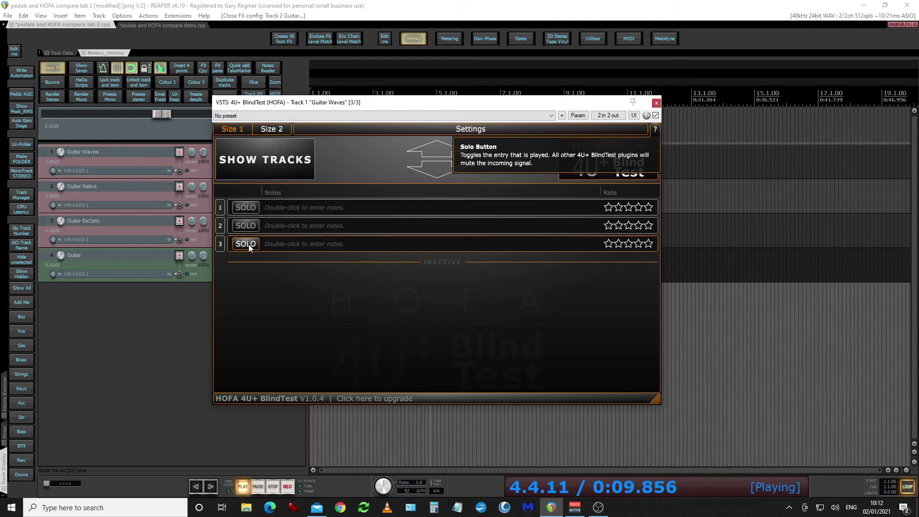
pyautogui.click(249, 207)
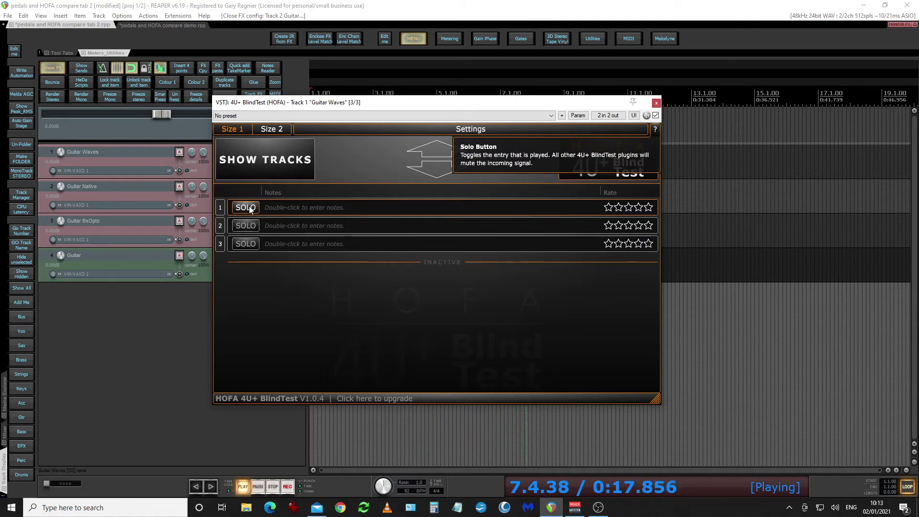
pyautogui.click(249, 244)
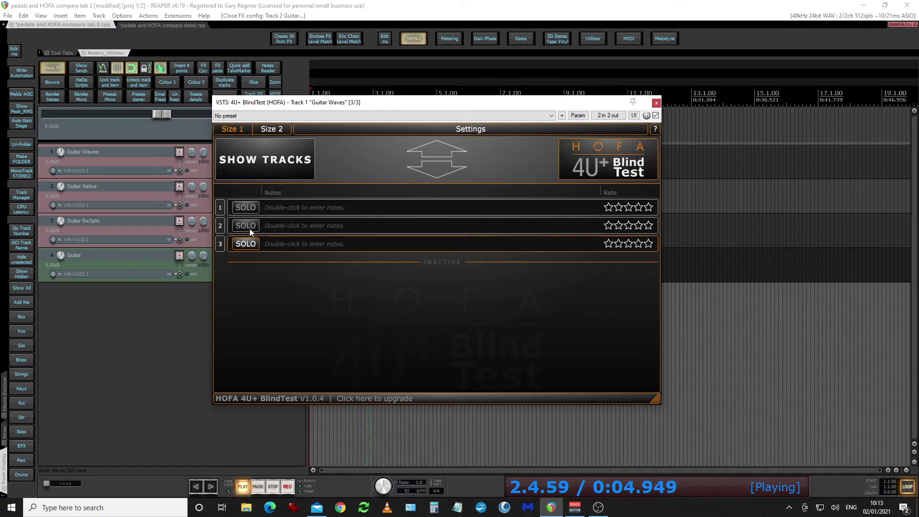
pyautogui.click(250, 226)
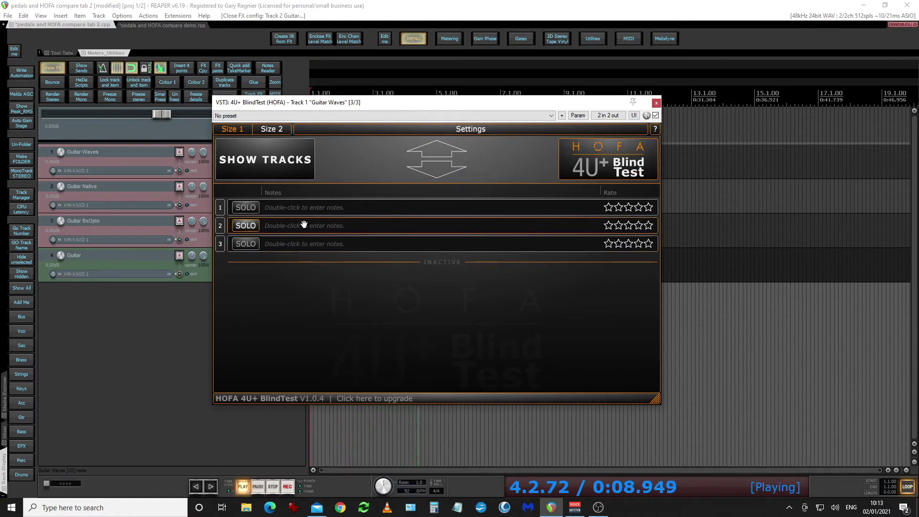
# Step: Rate entry 2 with two stars, entry 1 with three and entry 3 with four, soloing entries 1 and 3 before rating them
pyautogui.click(609, 225)
pyautogui.click(619, 225)
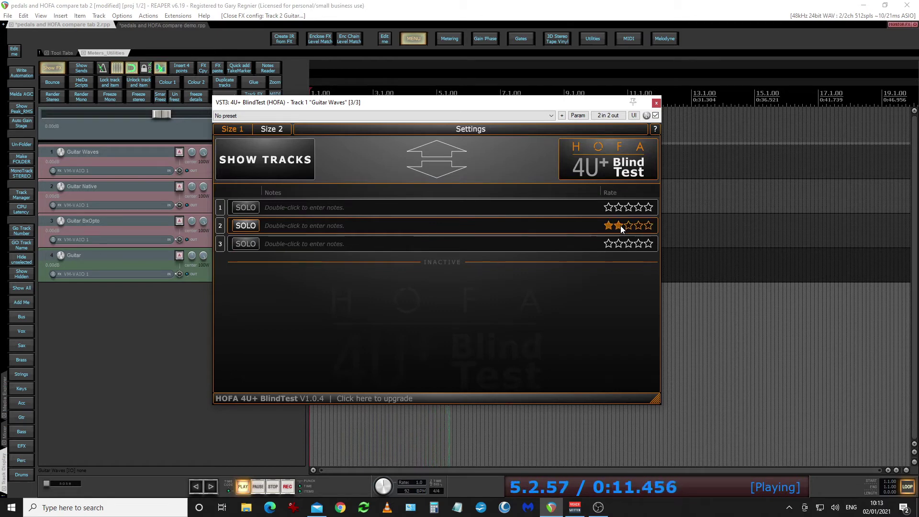
pyautogui.click(249, 209)
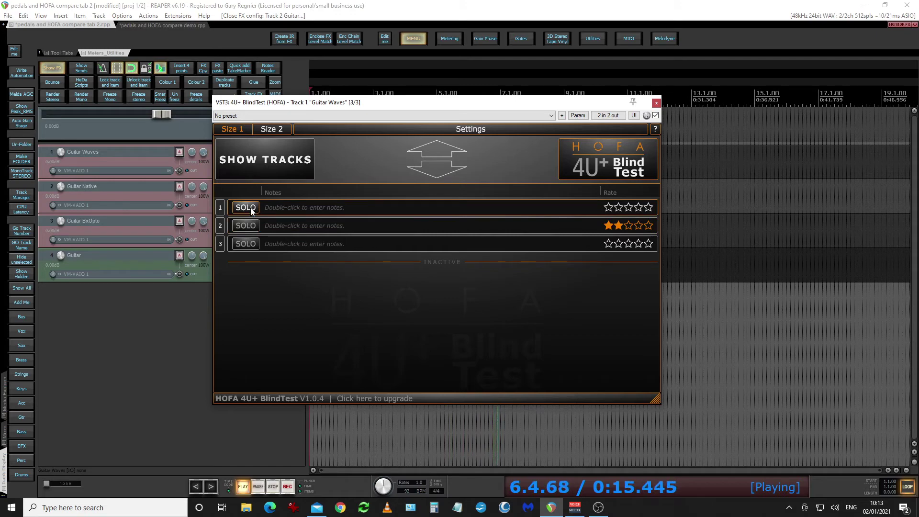
pyautogui.click(629, 208)
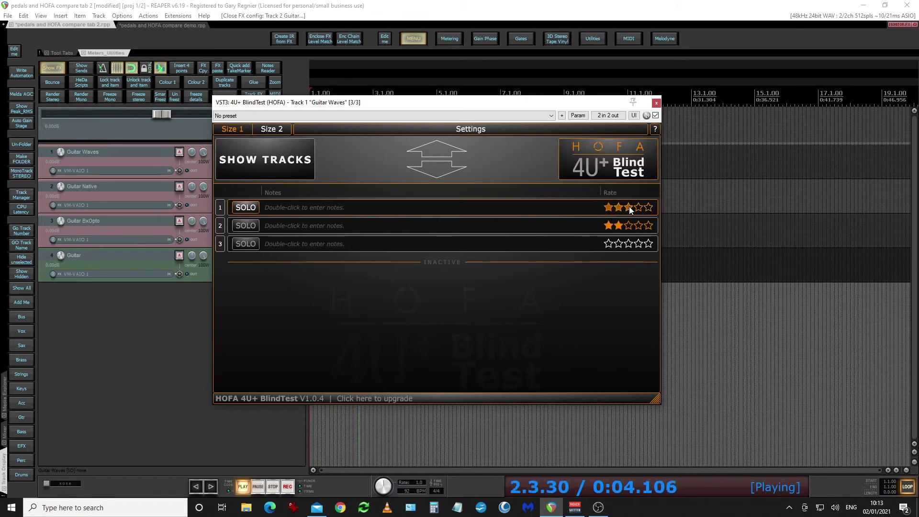
pyautogui.click(245, 244)
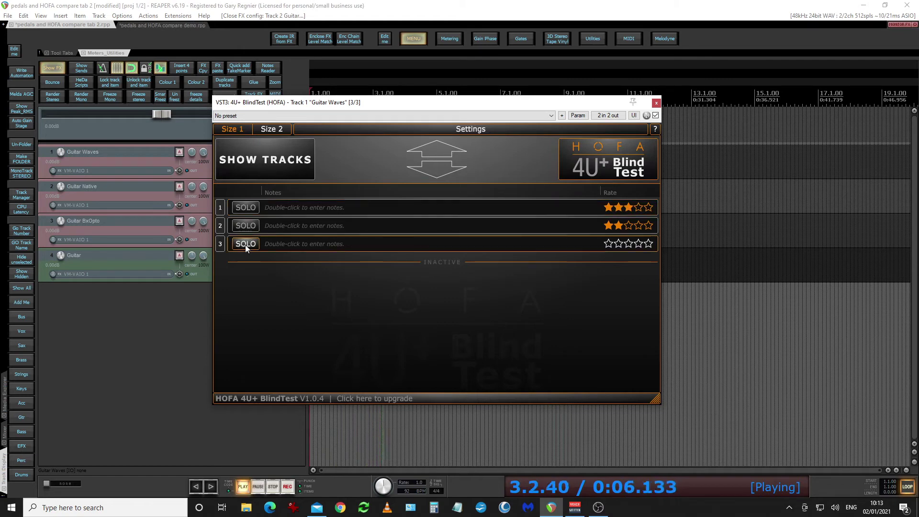
pyautogui.click(640, 244)
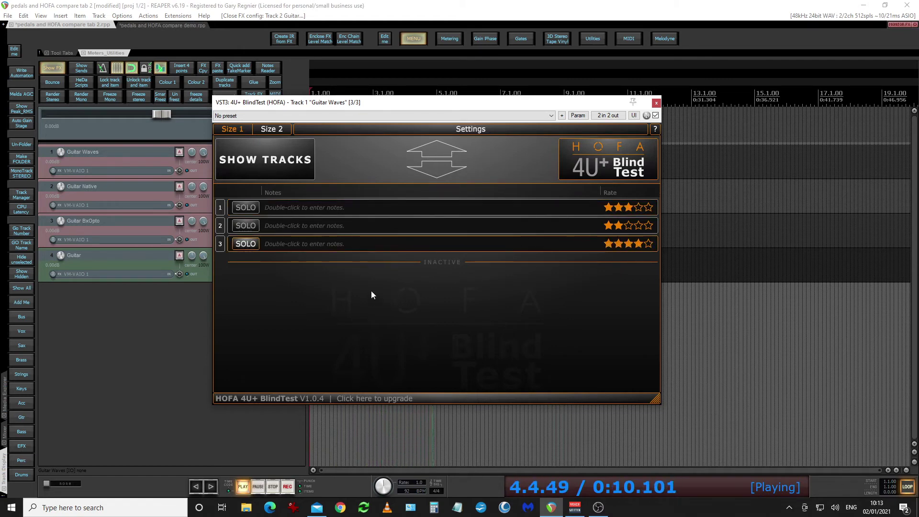
# Step: Stop playback, keep entry 3 at four stars and reveal the track names behind the blind test entries
pyautogui.click(274, 487)
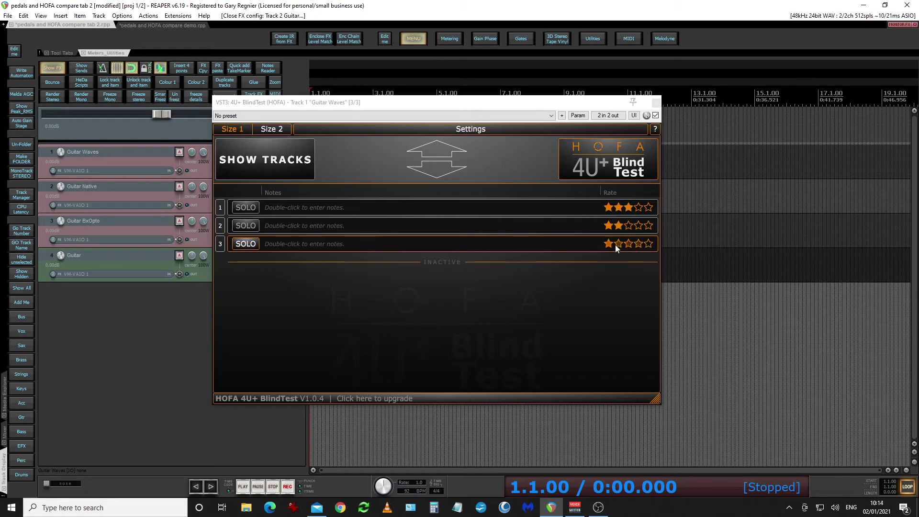
pyautogui.click(638, 244)
pyautogui.click(269, 151)
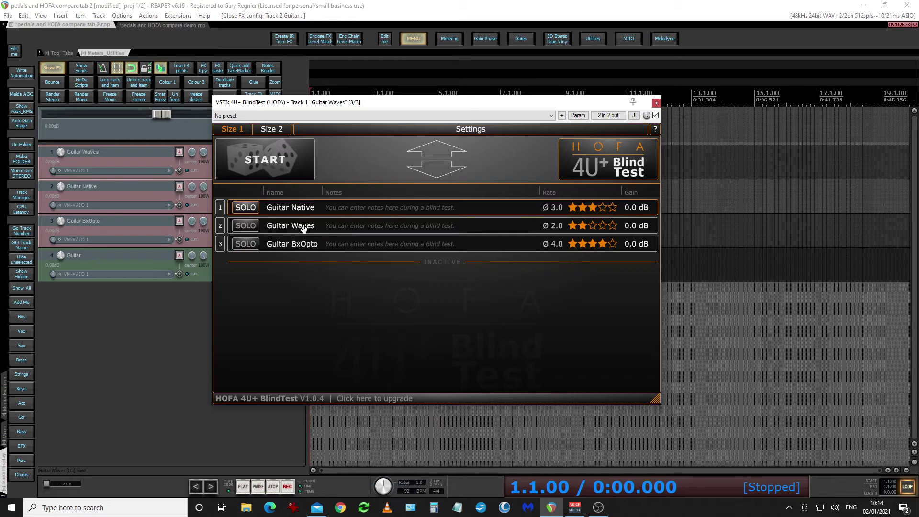
# Step: Compare the CLA-2A settings on Guitar Waves with the VC 2A settings on Guitar Native side by side, and close both FX chains
pyautogui.moveTo(337, 105); pyautogui.dragTo(474, 114)
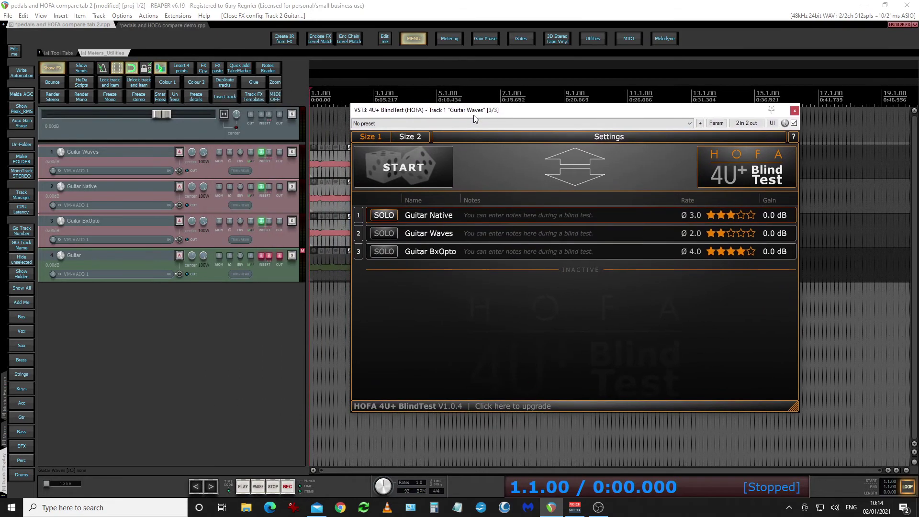
pyautogui.click(263, 151)
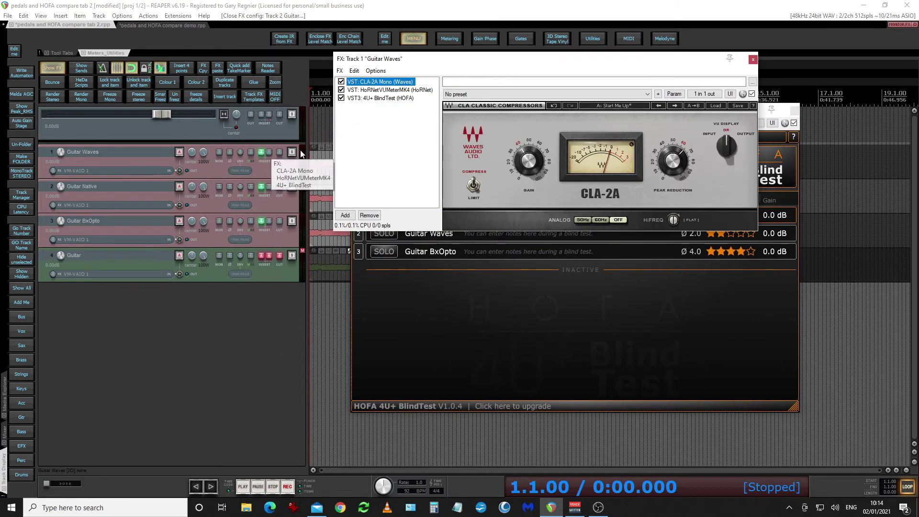
pyautogui.click(260, 188)
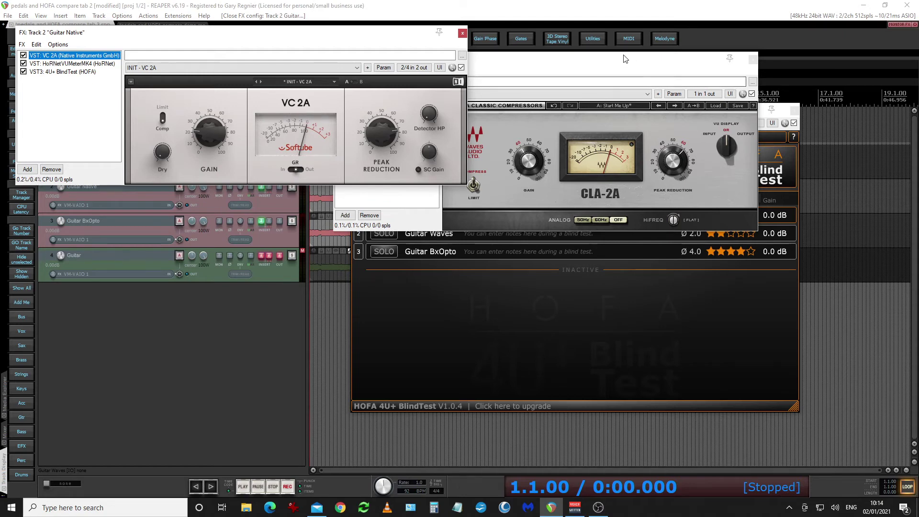
pyautogui.moveTo(625, 58); pyautogui.dragTo(377, 279)
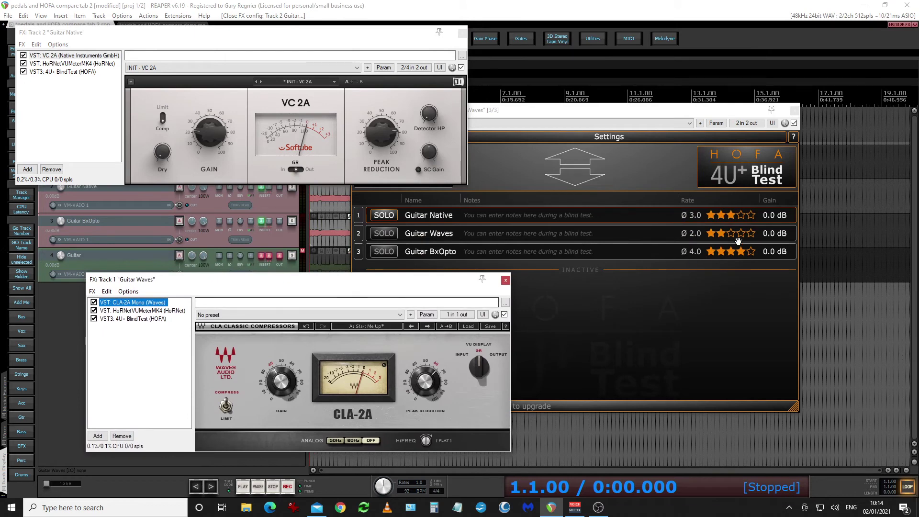
pyautogui.moveTo(428, 115)
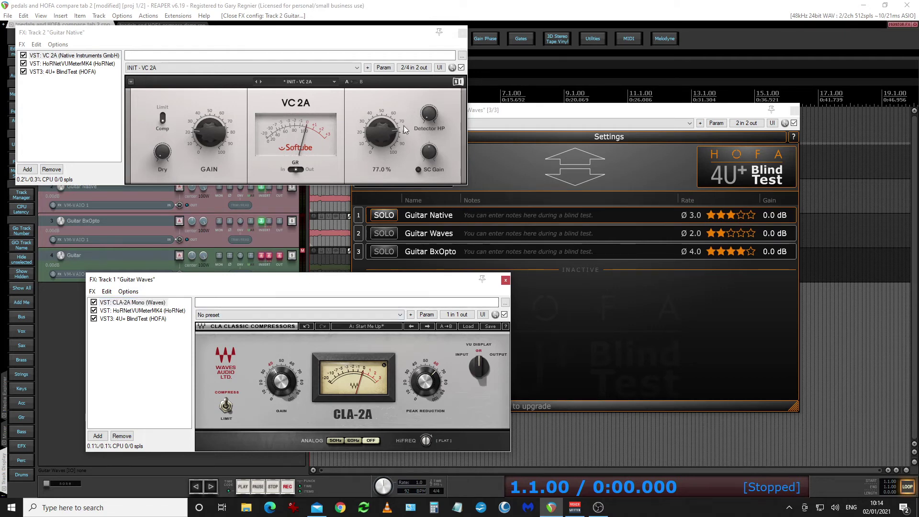
pyautogui.click(462, 33)
pyautogui.click(506, 280)
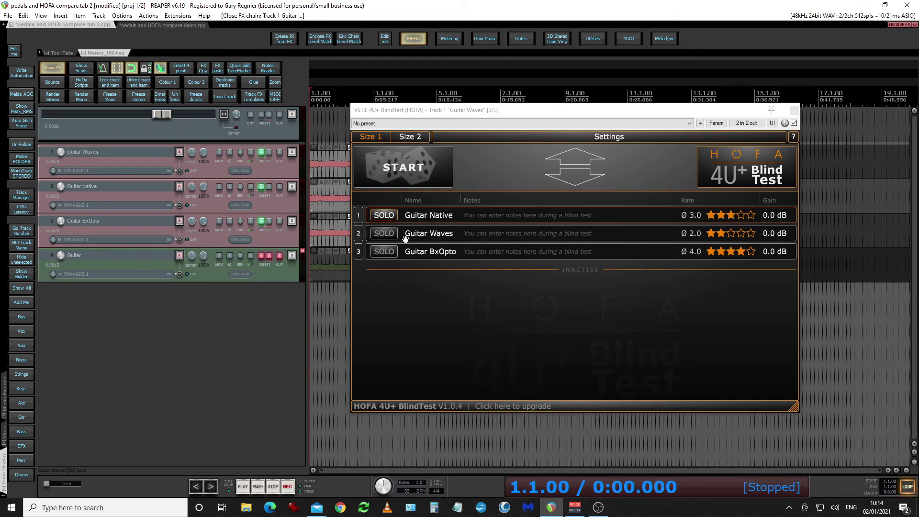
# Step: Select only the Guitar track to clear the group selection, and mute Guitar Waves and Guitar Native
pyautogui.click(280, 266)
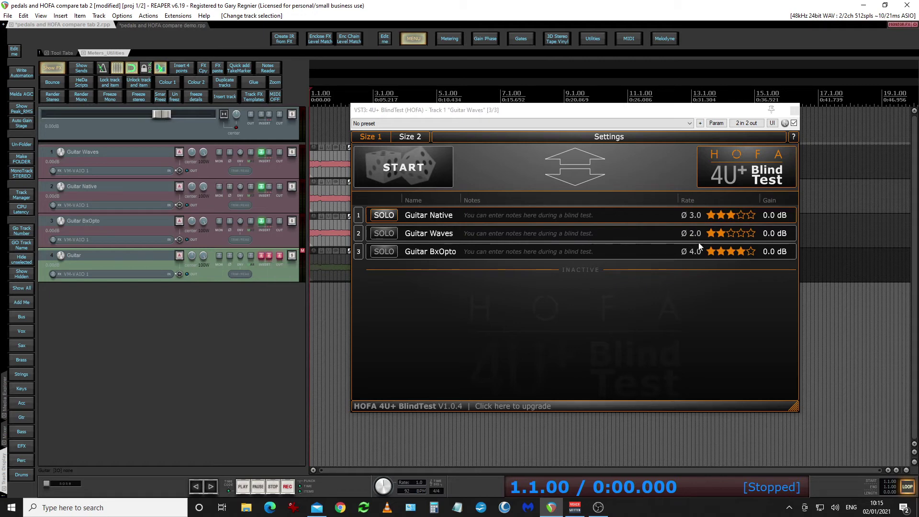
pyautogui.click(418, 39)
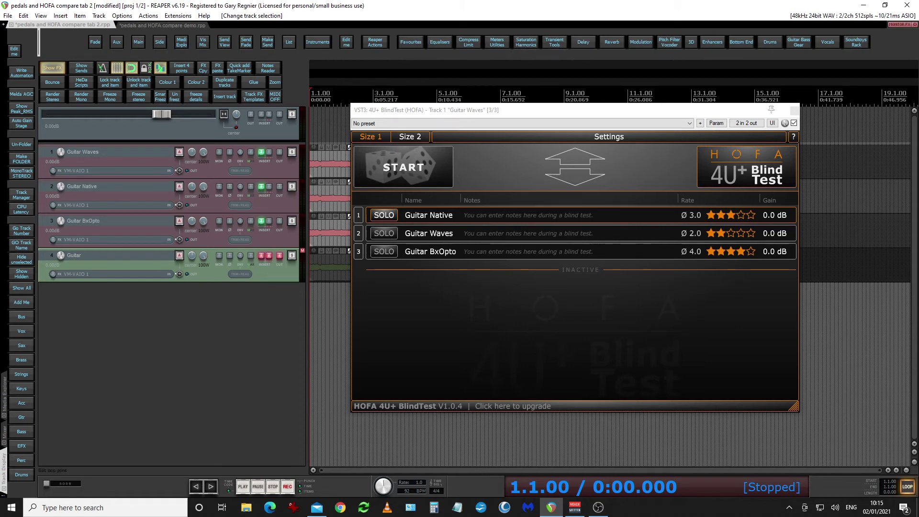
pyautogui.click(279, 152)
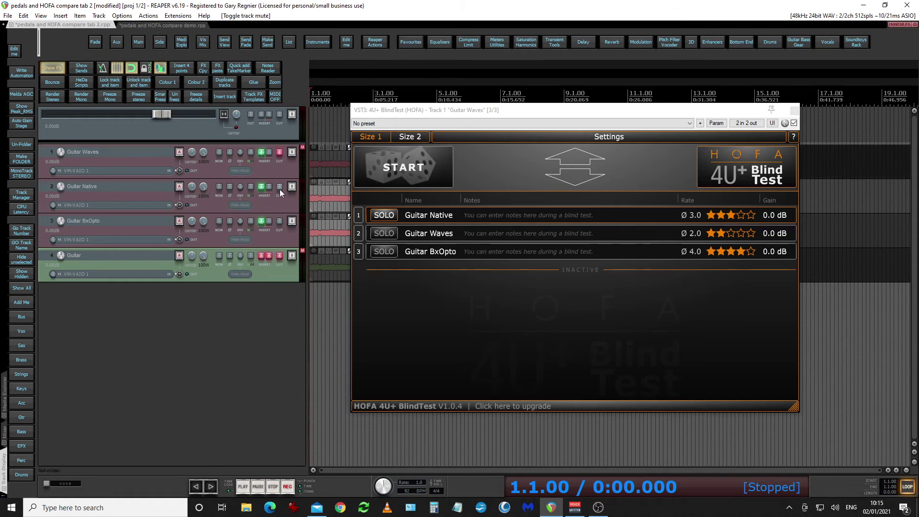
pyautogui.click(279, 188)
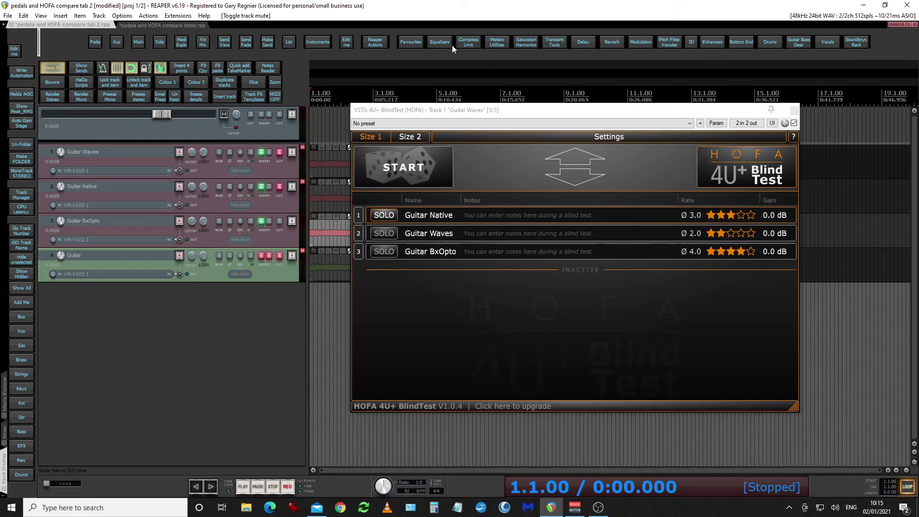
# Step: Remove all 4U+ BlindTest instances from the project through the Project Bay, and close the bay
pyautogui.click(377, 42)
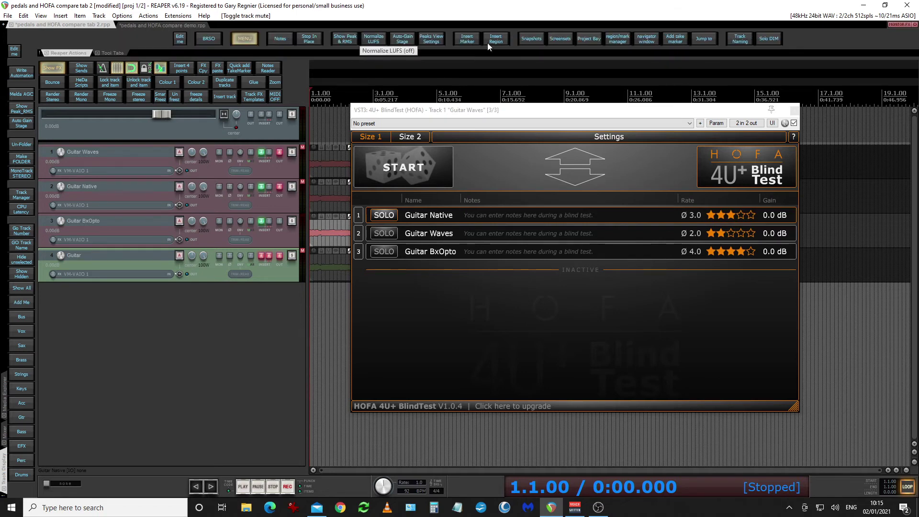
pyautogui.click(590, 39)
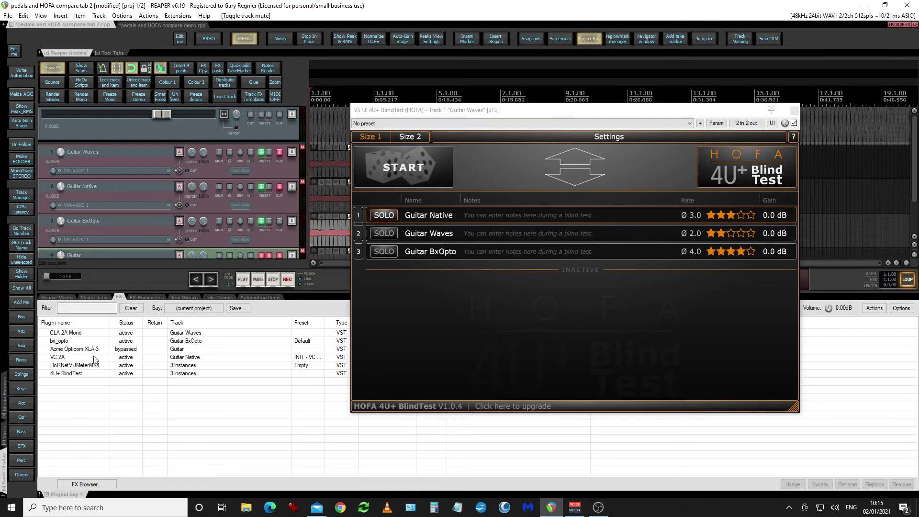
pyautogui.click(89, 376)
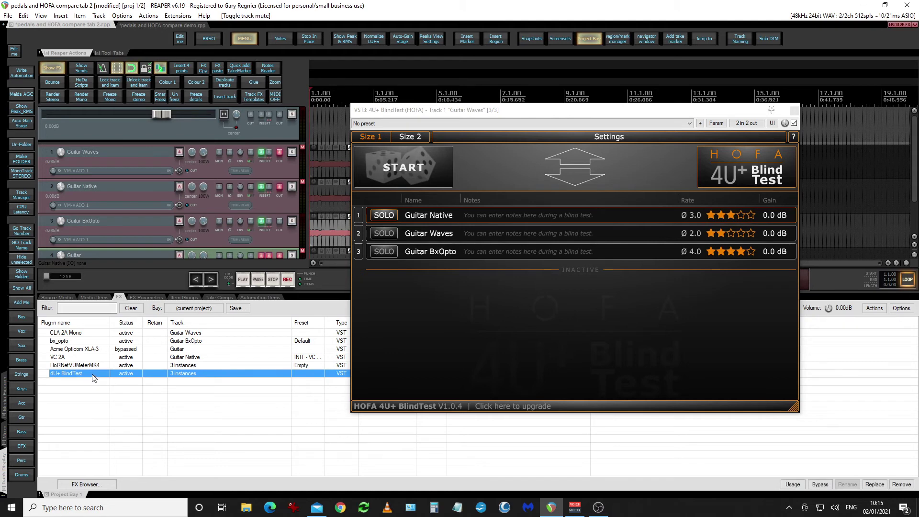
pyautogui.rightClick(94, 378)
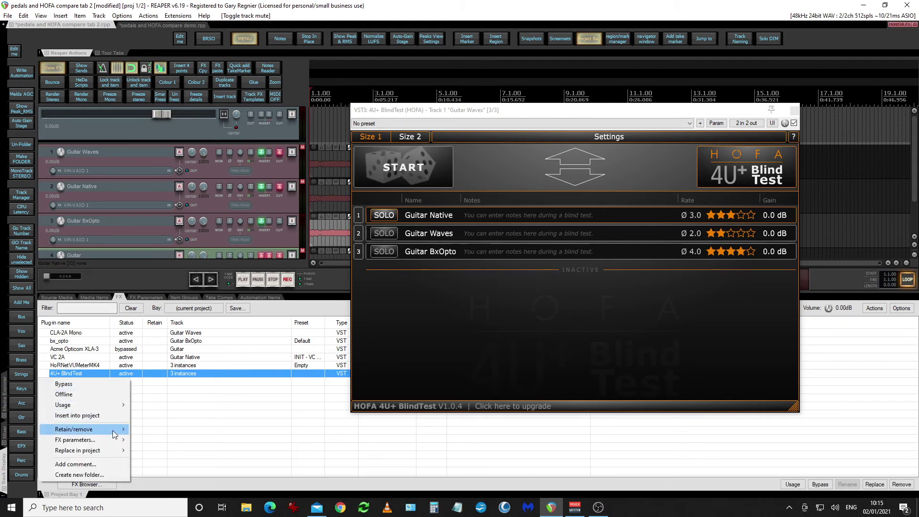
pyautogui.moveTo(115, 430)
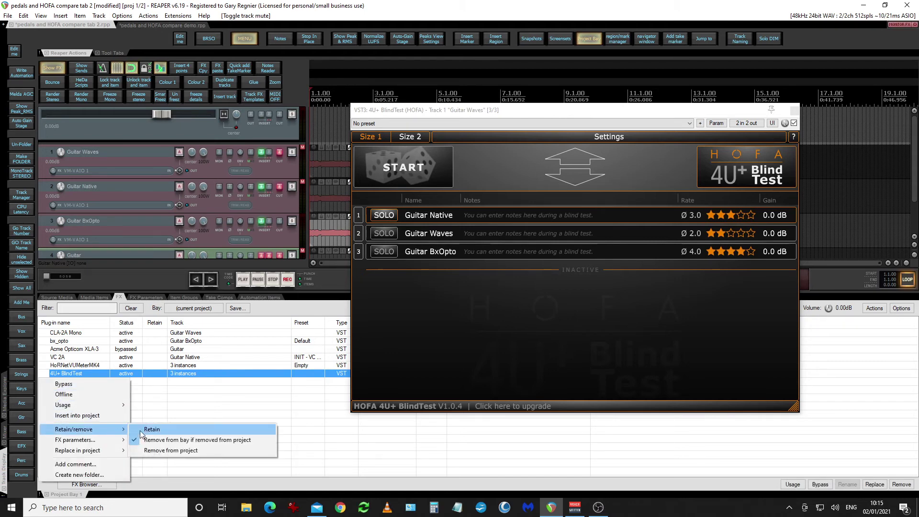
pyautogui.click(171, 450)
pyautogui.click(588, 38)
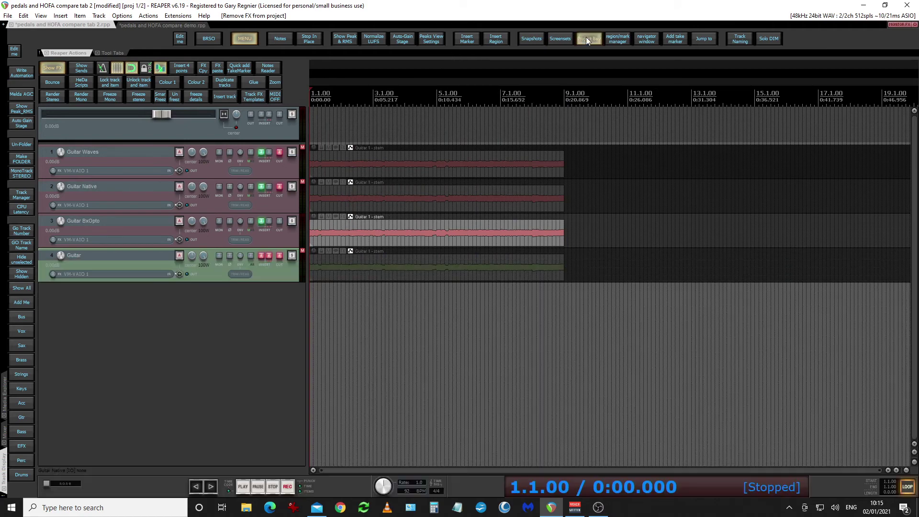
# Step: Enable the bypassed FX chain on the Guitar track and unmute that track
pyautogui.moveTo(262, 224)
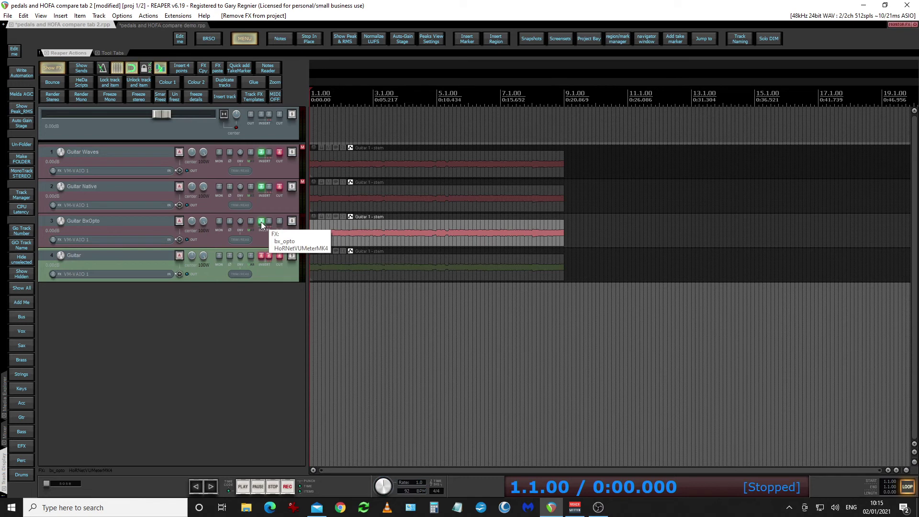
pyautogui.moveTo(264, 254)
pyautogui.keyDown('ctrl'); pyautogui.click(264, 254); pyautogui.keyUp('ctrl')
pyautogui.click(278, 257)
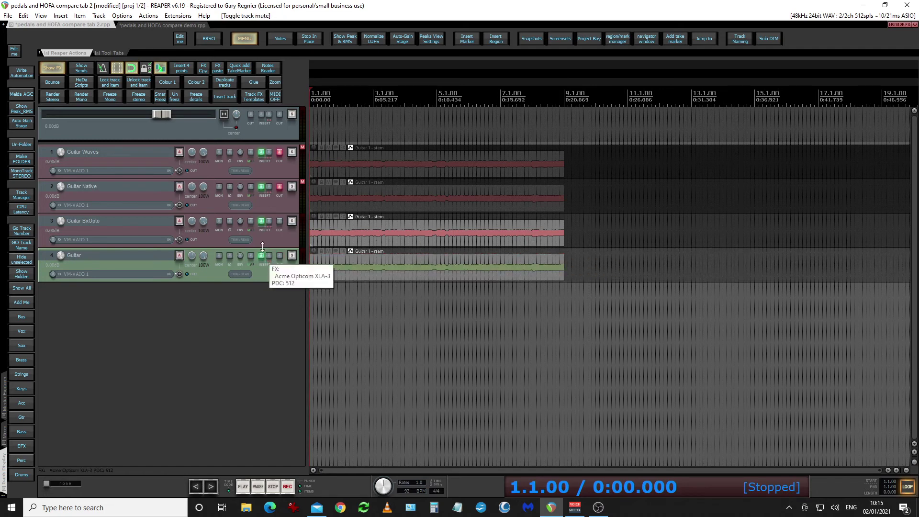
# Step: Copy the HoRNetVUMeterMK4 plugin from the Guitar BxOpto FX chain to the Guitar track
pyautogui.click(263, 221)
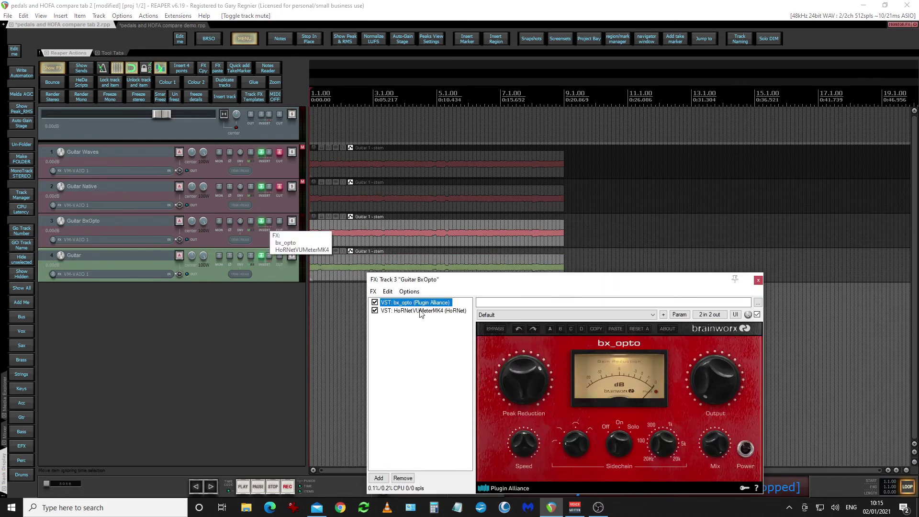
pyautogui.click(419, 311)
pyautogui.moveTo(282, 272); pyautogui.dragTo(282, 272)
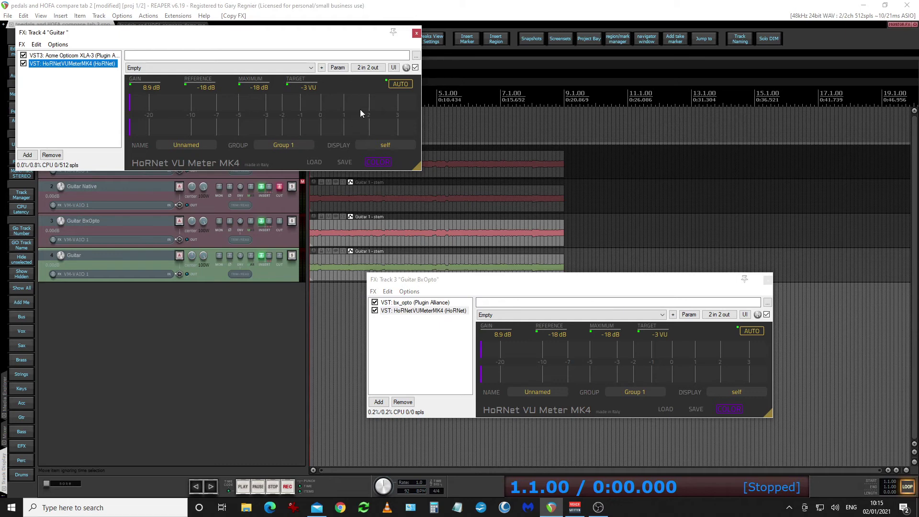
# Step: Level-match Guitar and Guitar BxOpto with the VU meters' auto gain during playback, then stop, switch auto off and close both FX chains
pyautogui.click(401, 85)
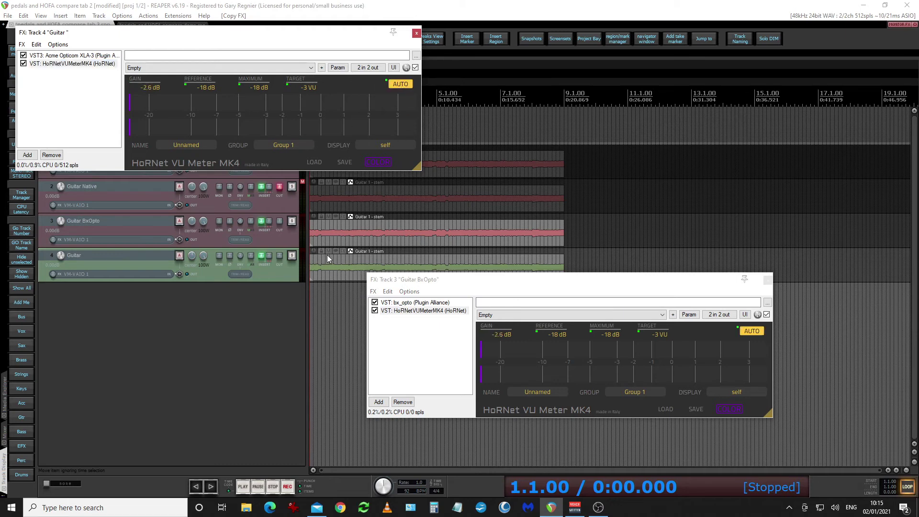
pyautogui.press('space')
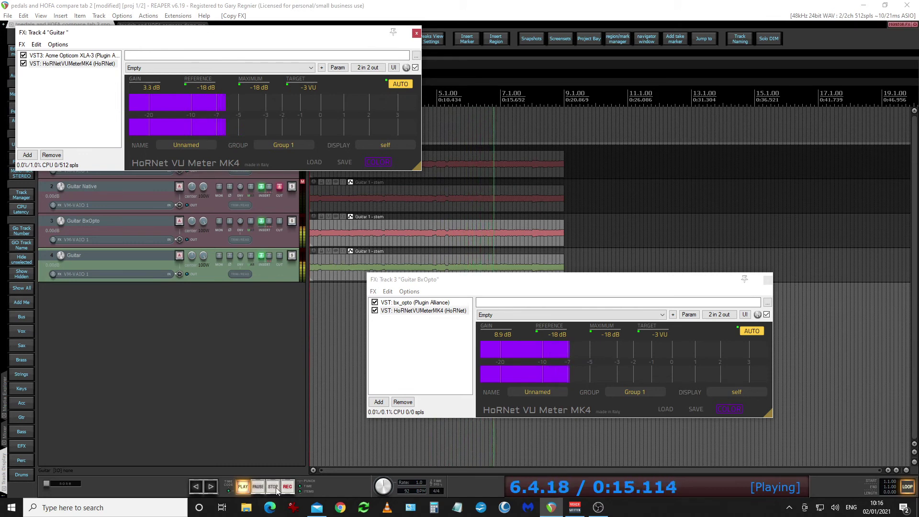
pyautogui.press('XF86AudioStop')
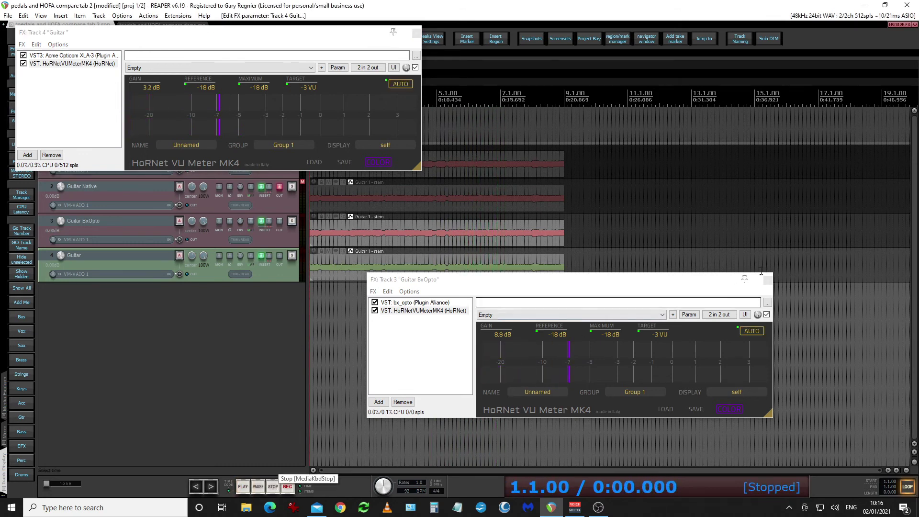
pyautogui.press('Escape')
pyautogui.click(418, 32)
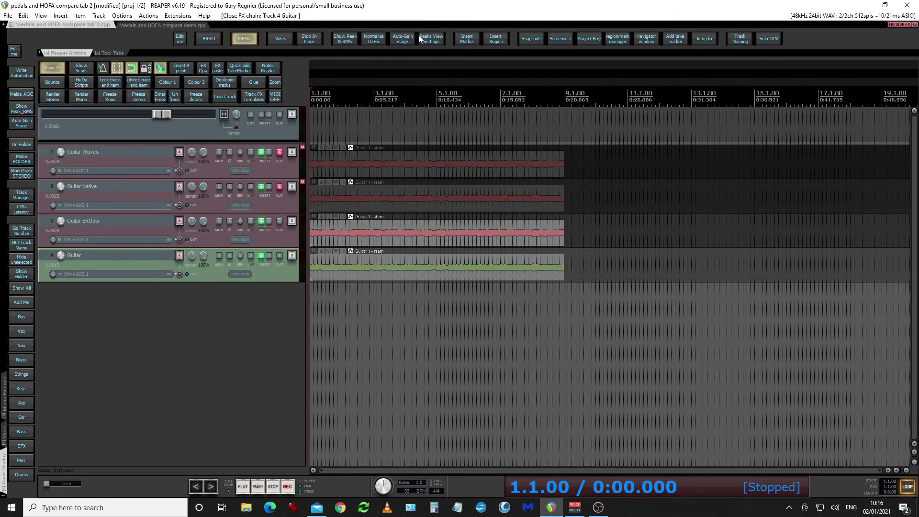
# Step: Insert the Hofa blind test template on the Guitar BxOpto and Guitar tracks, and dismiss the plugin's introduction
pyautogui.click(274, 235)
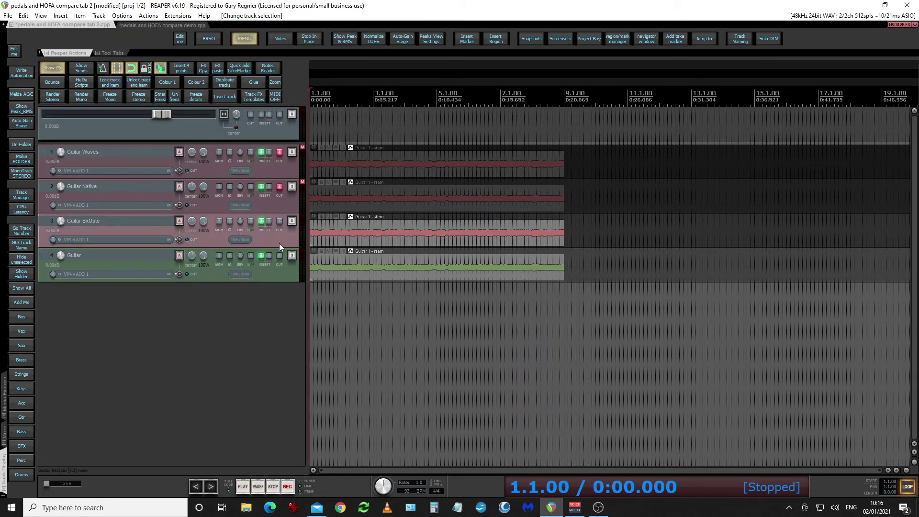
pyautogui.keyDown('ctrl'); pyautogui.click(292, 275); pyautogui.keyUp('ctrl')
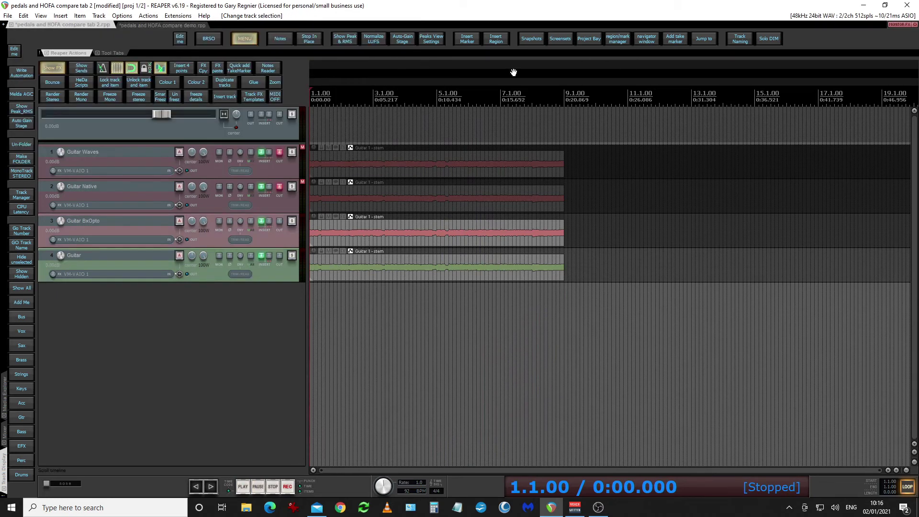
pyautogui.click(245, 41)
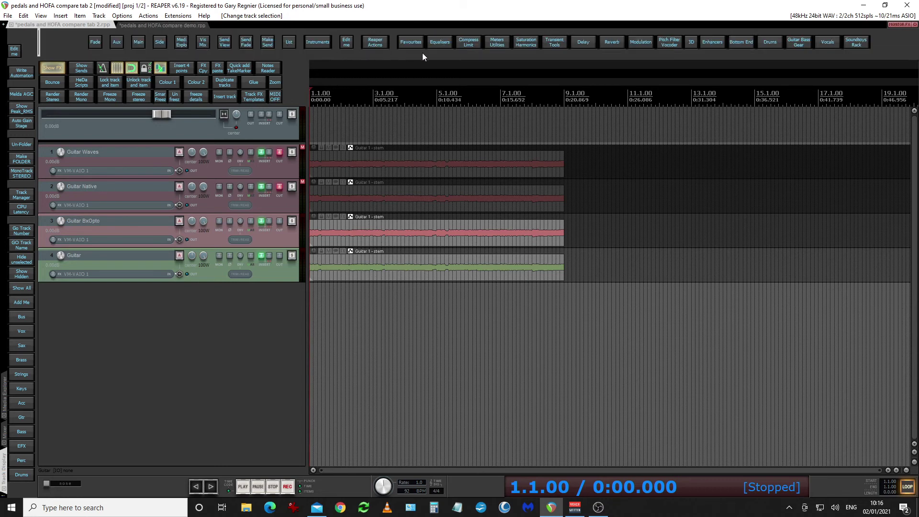
pyautogui.click(493, 42)
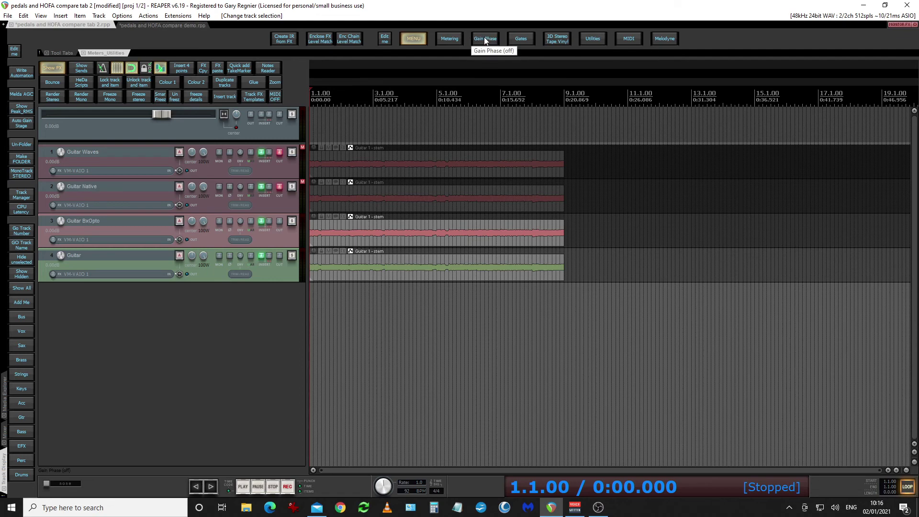
pyautogui.click(593, 39)
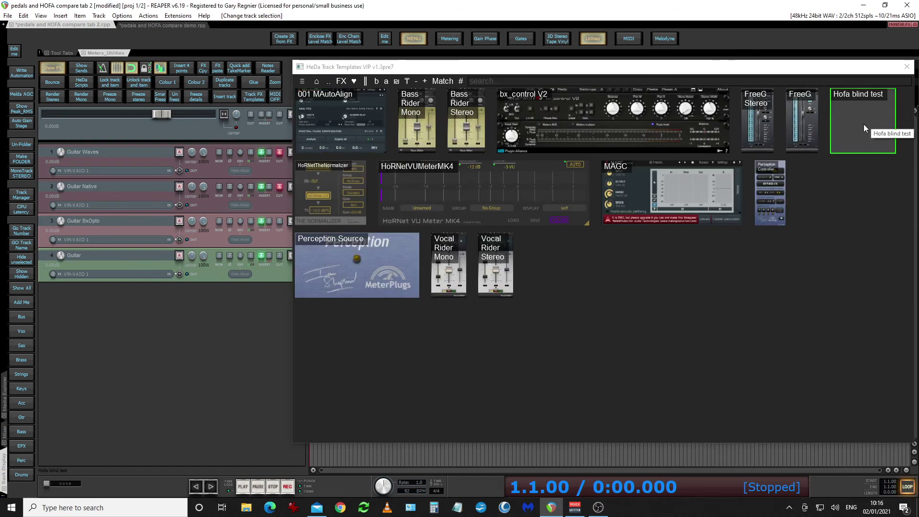
pyautogui.click(861, 125)
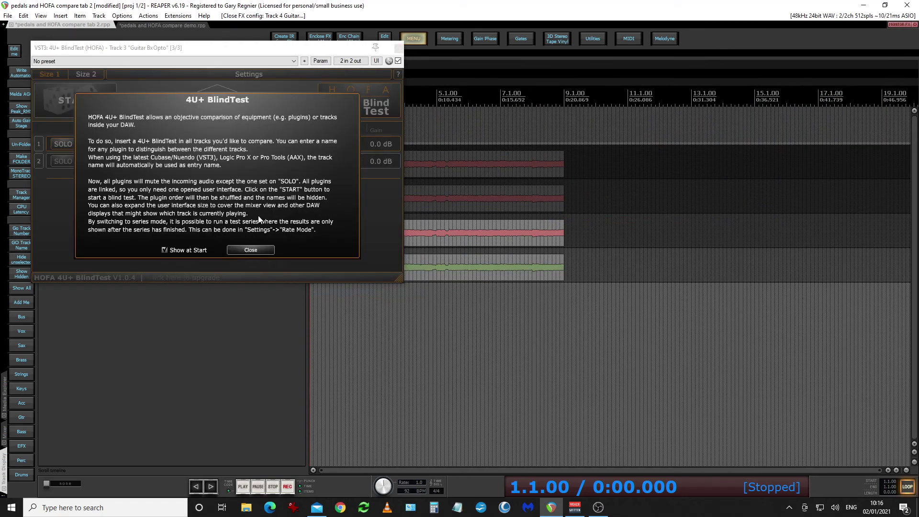
pyautogui.click(251, 250)
# Step: Start a blind test, play the project and alternate the solo between entries 1 and 2, ending on entry 2
pyautogui.moveTo(245, 52); pyautogui.dragTo(441, 141)
pyautogui.click(267, 188)
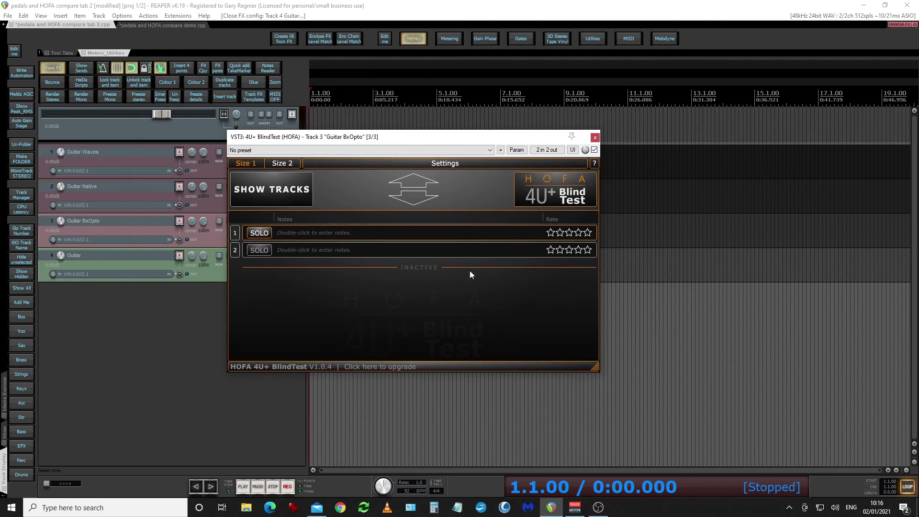
pyautogui.moveTo(437, 234)
pyautogui.click(243, 487)
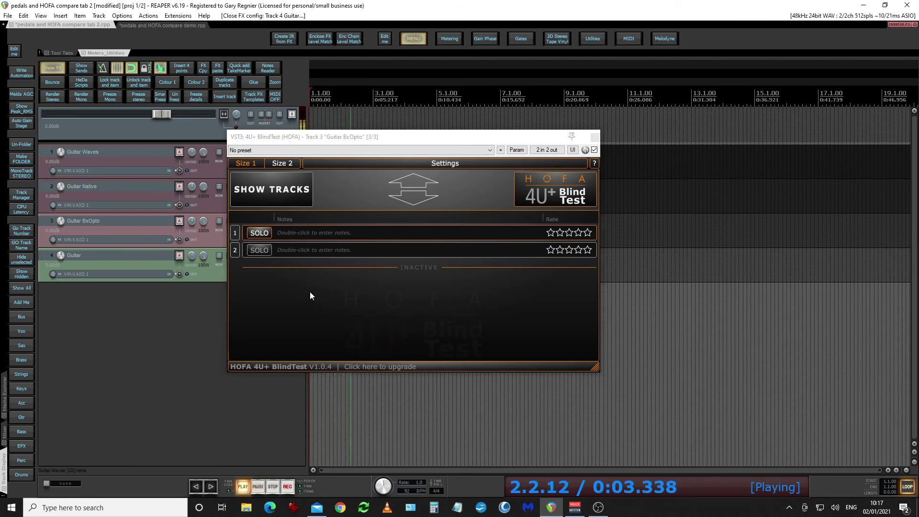
pyautogui.click(262, 251)
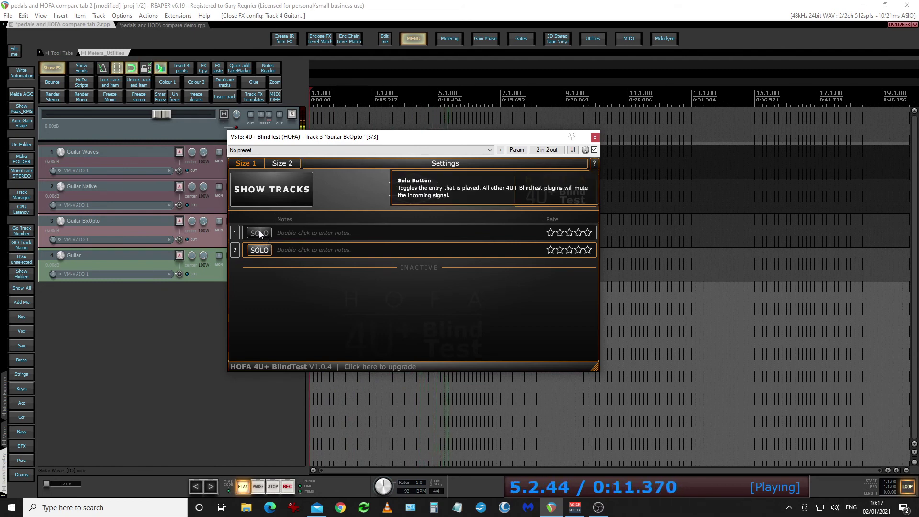
pyautogui.click(260, 233)
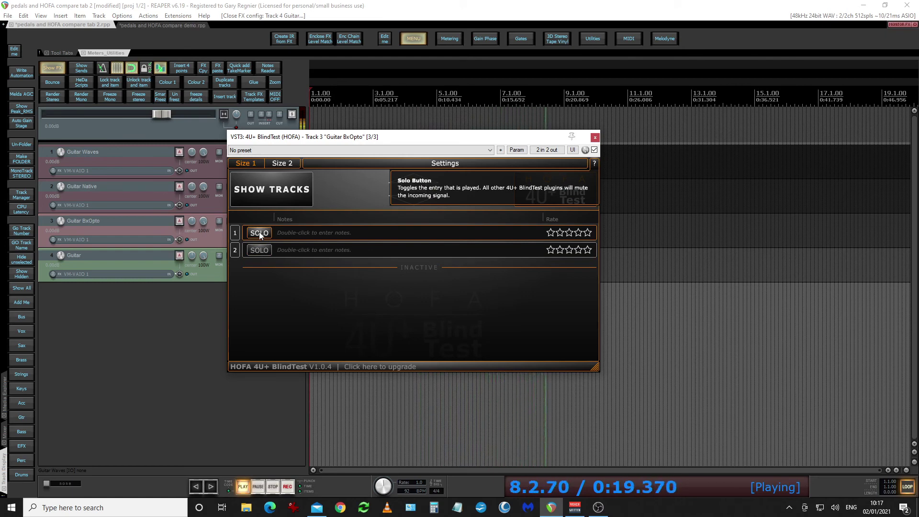
pyautogui.click(266, 251)
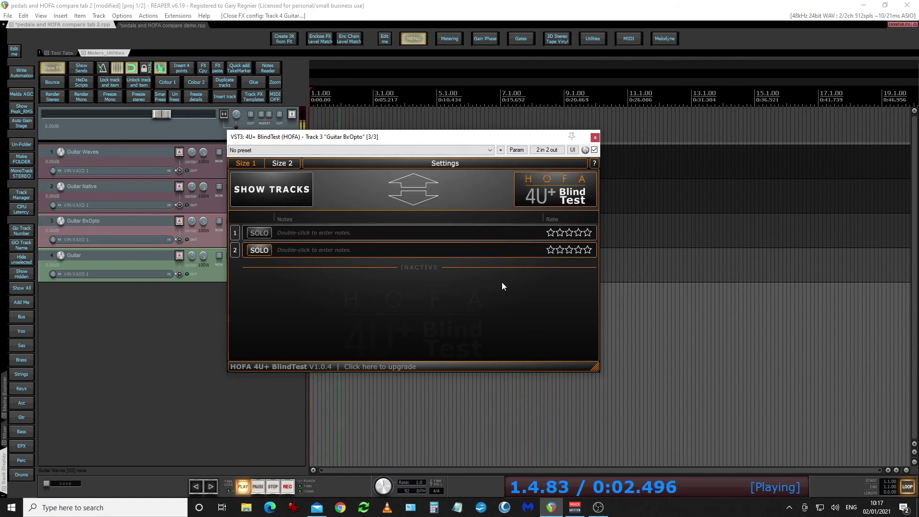
# Step: Rate entry 2 with four stars, stop playback and reveal the track names behind the entries
pyautogui.moveTo(522, 289)
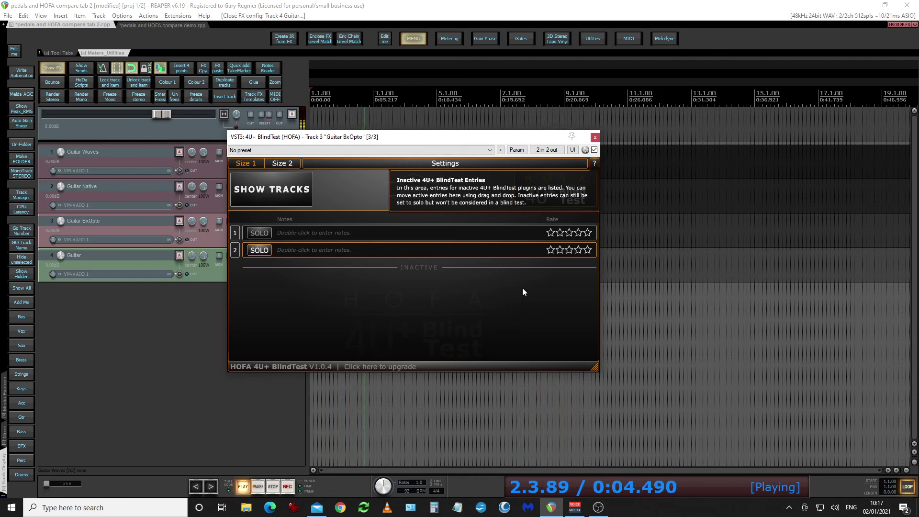
pyautogui.click(573, 250)
pyautogui.click(578, 250)
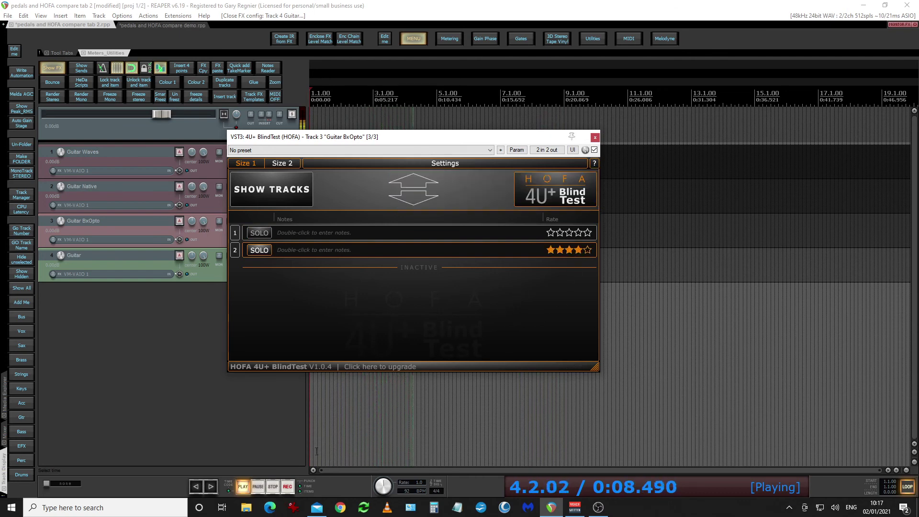
pyautogui.click(273, 486)
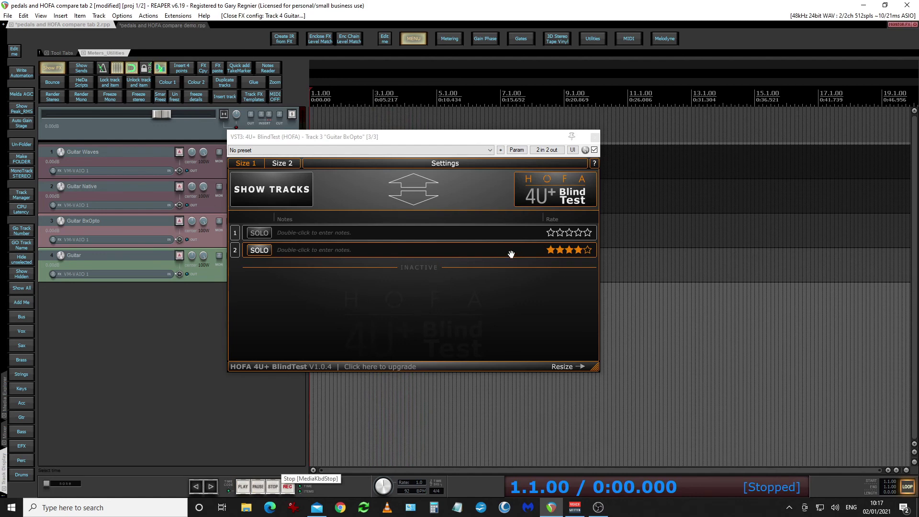
pyautogui.click(280, 191)
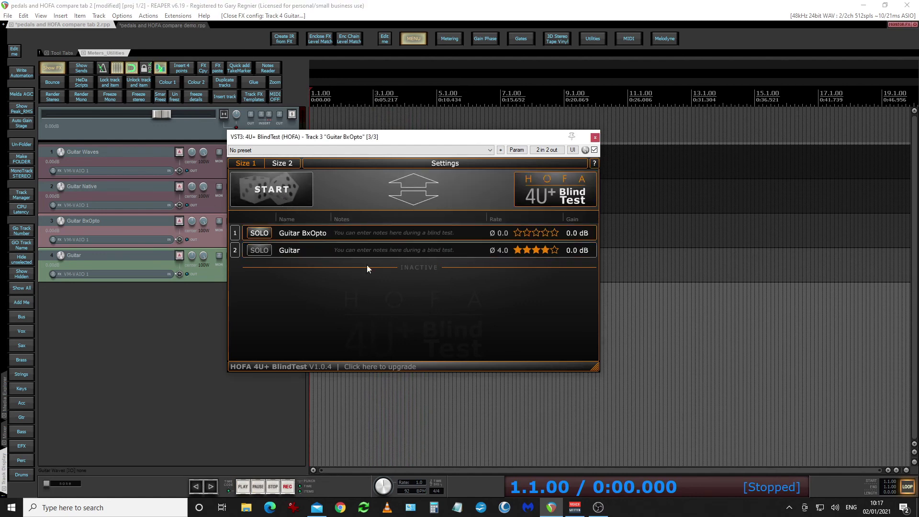
# Step: Examine the Acme Opticom XLA-3 settings on the Guitar track beside the blind test ratings, and close both windows
pyautogui.click(209, 268)
pyautogui.moveTo(449, 139); pyautogui.dragTo(581, 131)
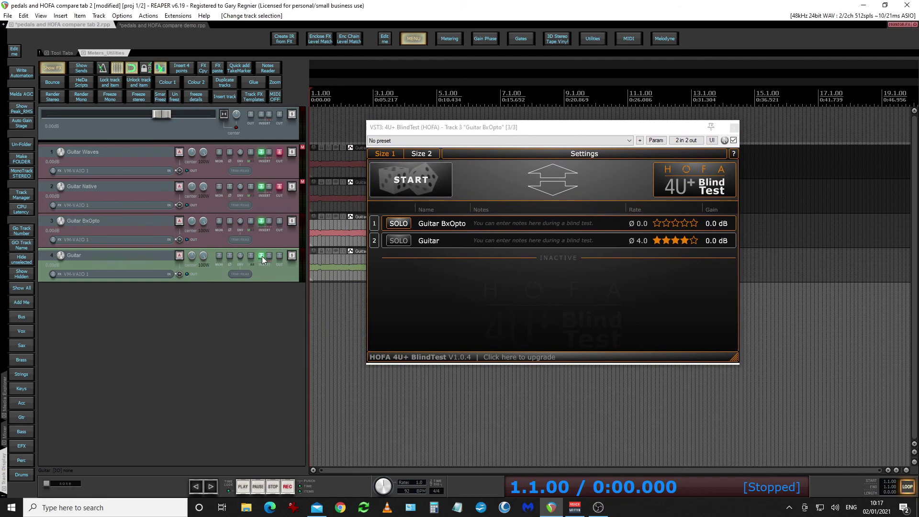
pyautogui.click(262, 256)
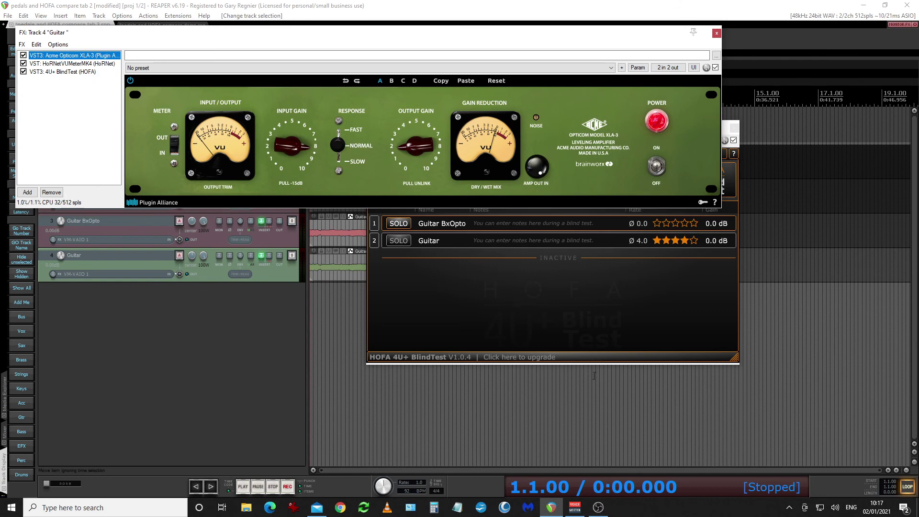
pyautogui.click(649, 366)
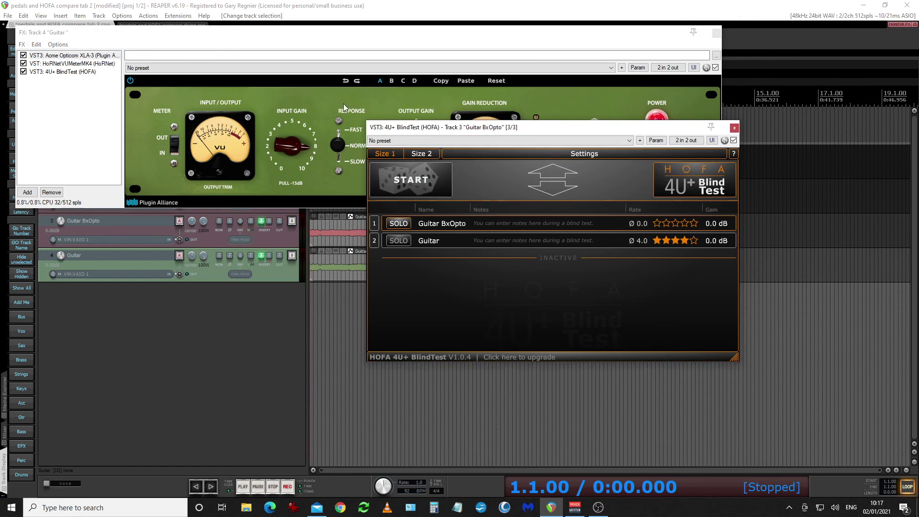
pyautogui.click(385, 97)
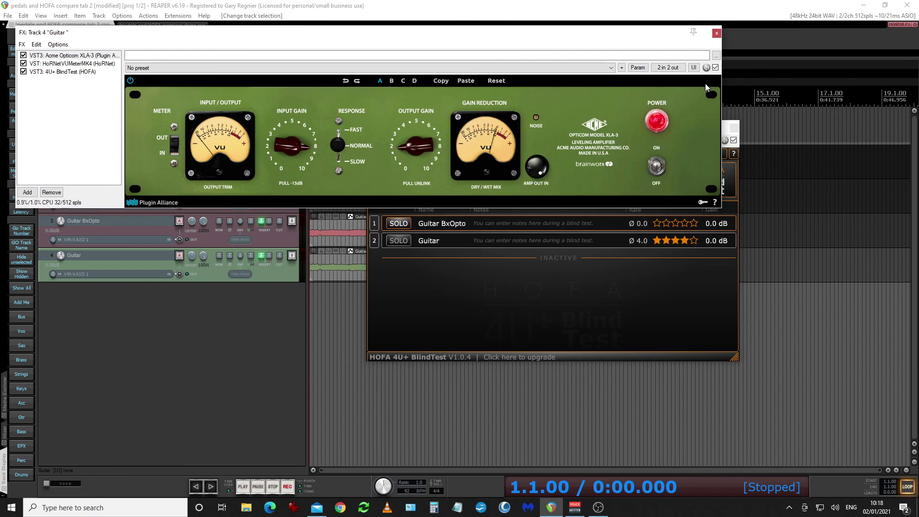
pyautogui.click(716, 33)
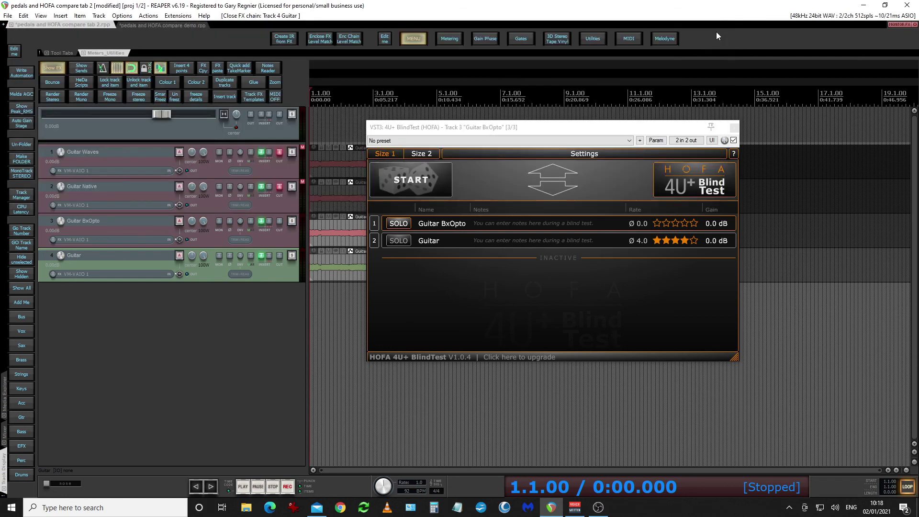
pyautogui.click(734, 129)
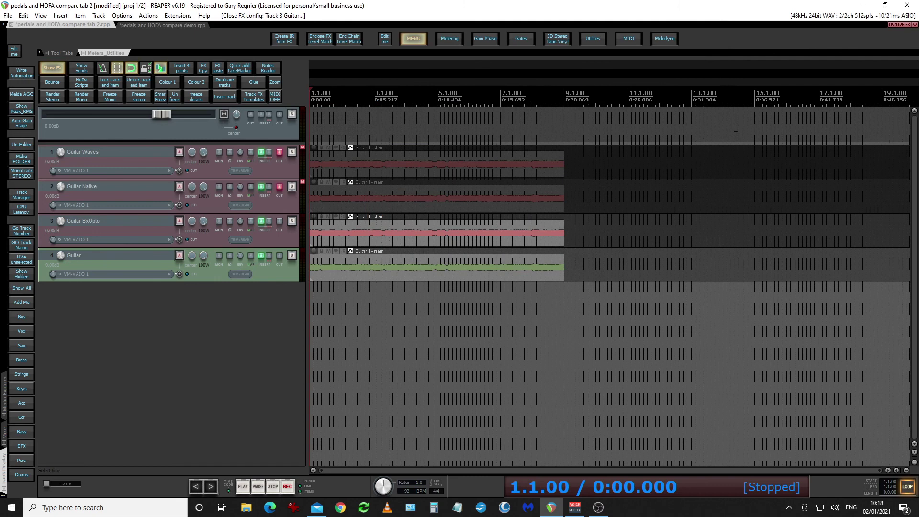